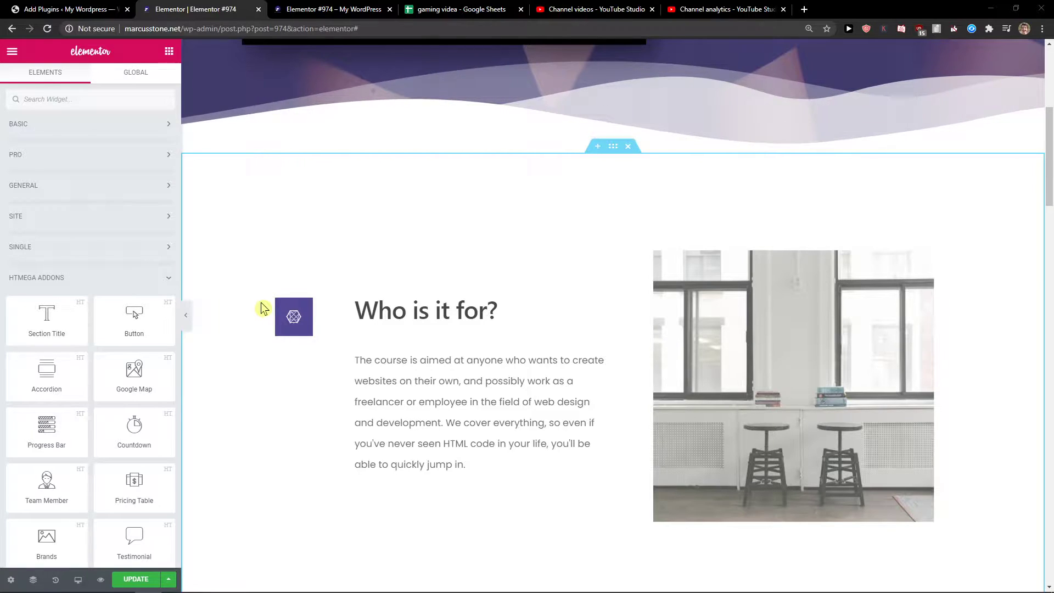
scroll(417, 348, up, 2)
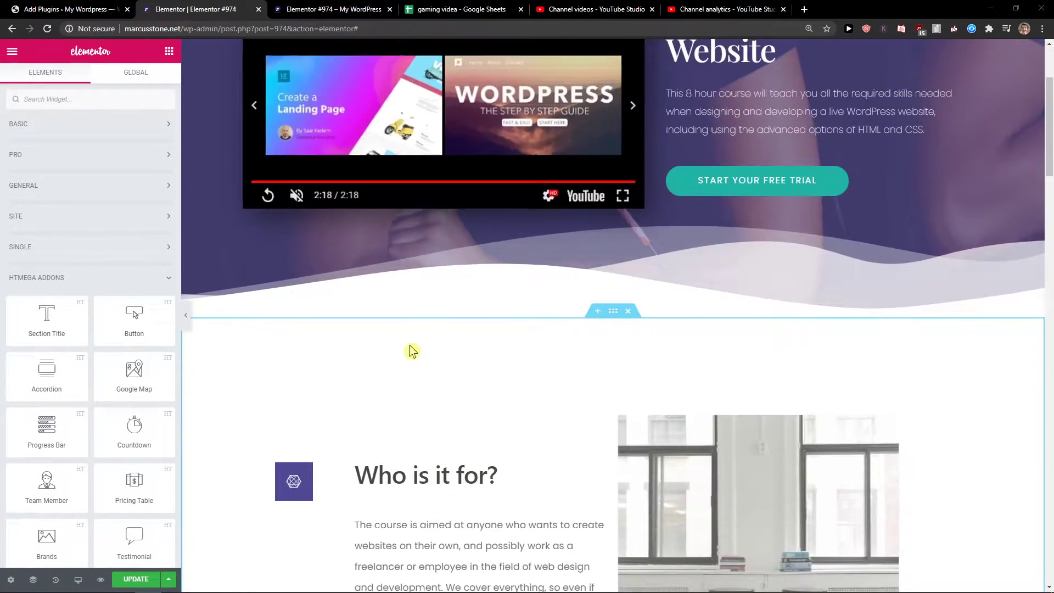
scroll(411, 351, up, 2)
scroll(612, 377, down, 1)
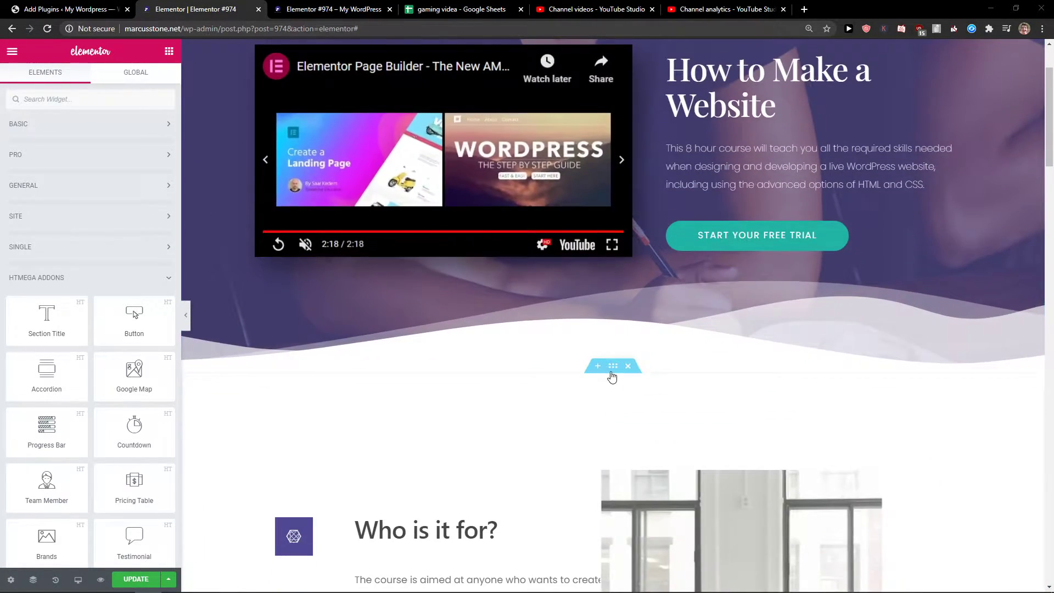
Step: Insert a new empty section directly below the hero banner
click(598, 365)
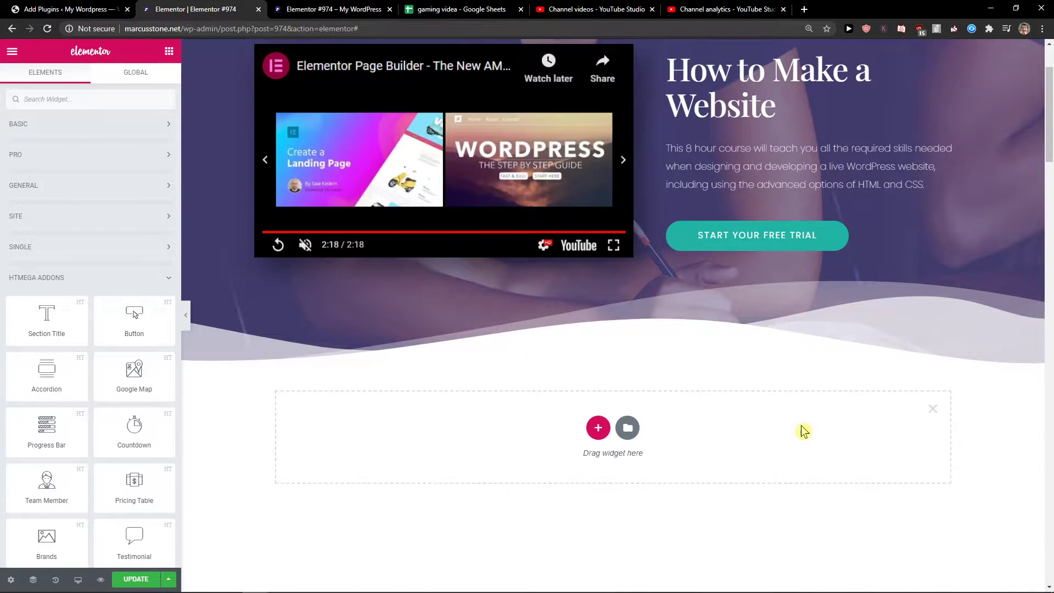
Step: Confirm HT Mega shows as Active in the plugin results, then move to the page preview
click(68, 8)
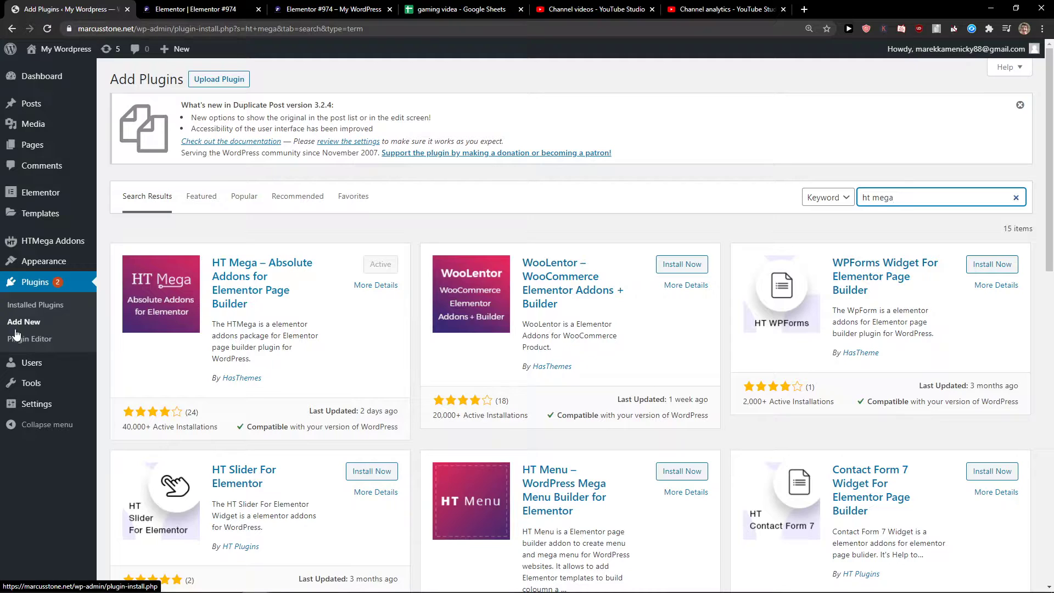
click(458, 9)
Step: Search the widget library for 'busin' and drop Business Hours into the empty section
click(272, 10)
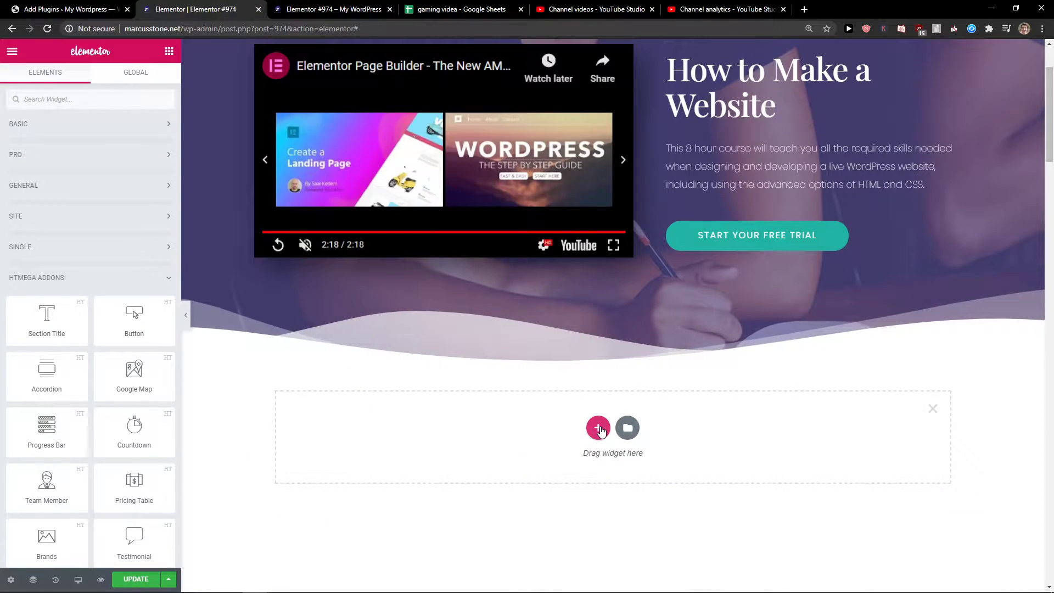
click(150, 74)
click(45, 72)
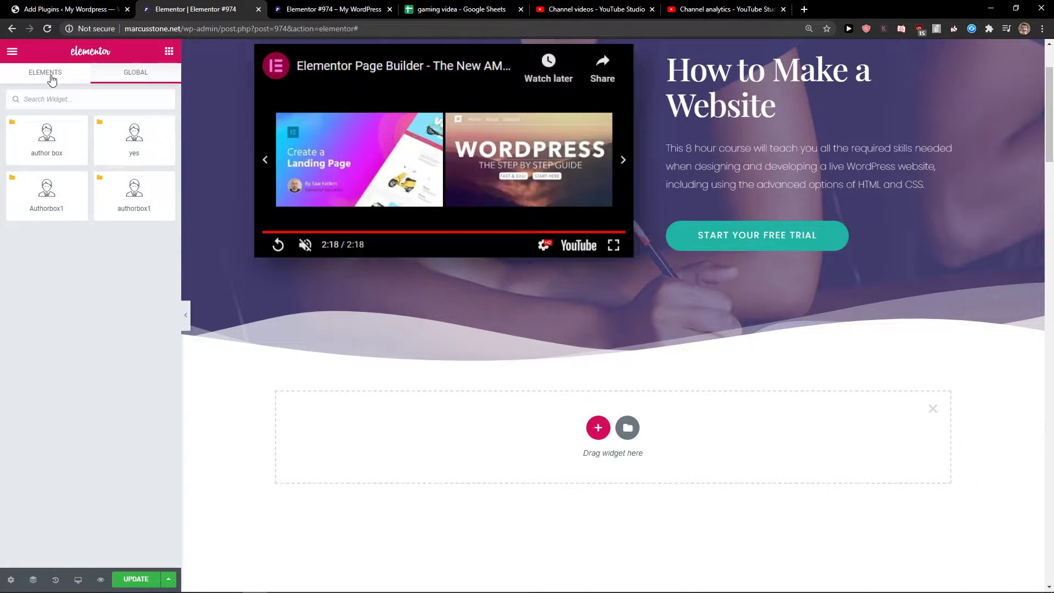
click(74, 97)
text(a)
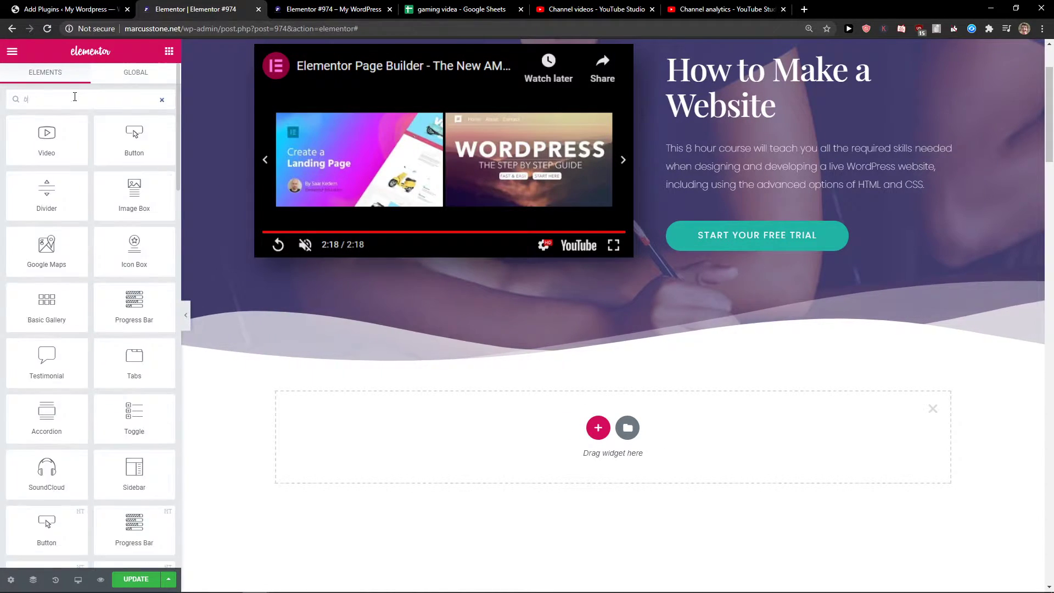
text(busin)
drag(53, 143, 452, 429)
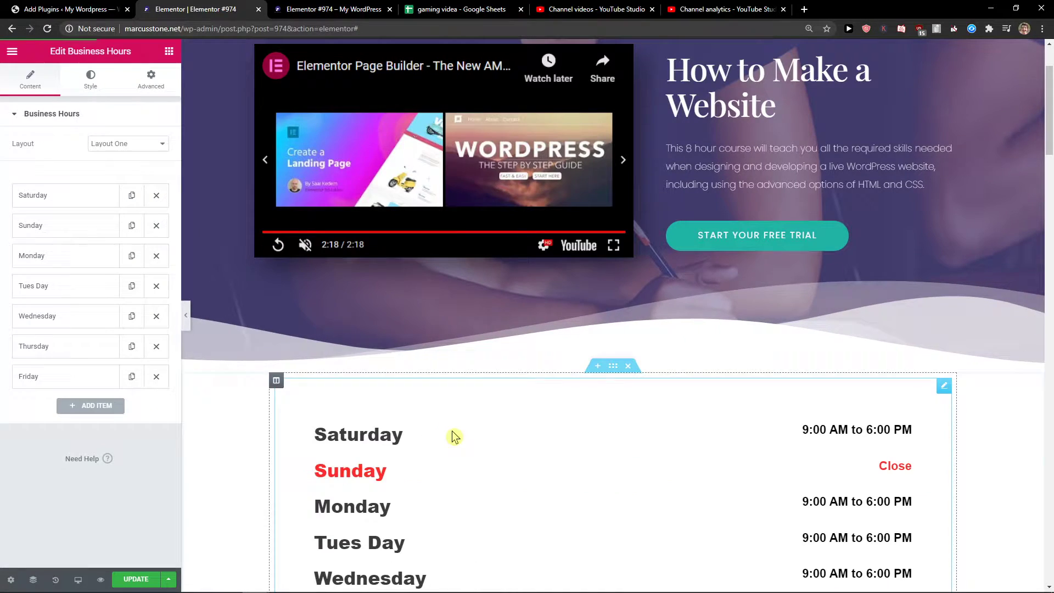
scroll(431, 436, down, 2)
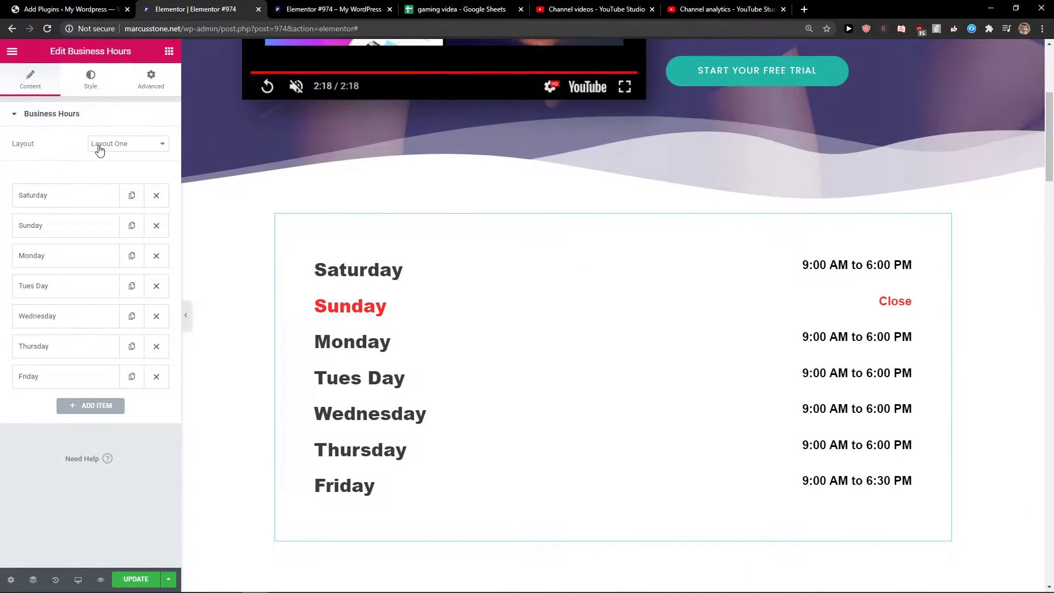
Step: Move Saturday and Sunday to the end of the list and open Sunday to set its time to Closed
click(73, 197)
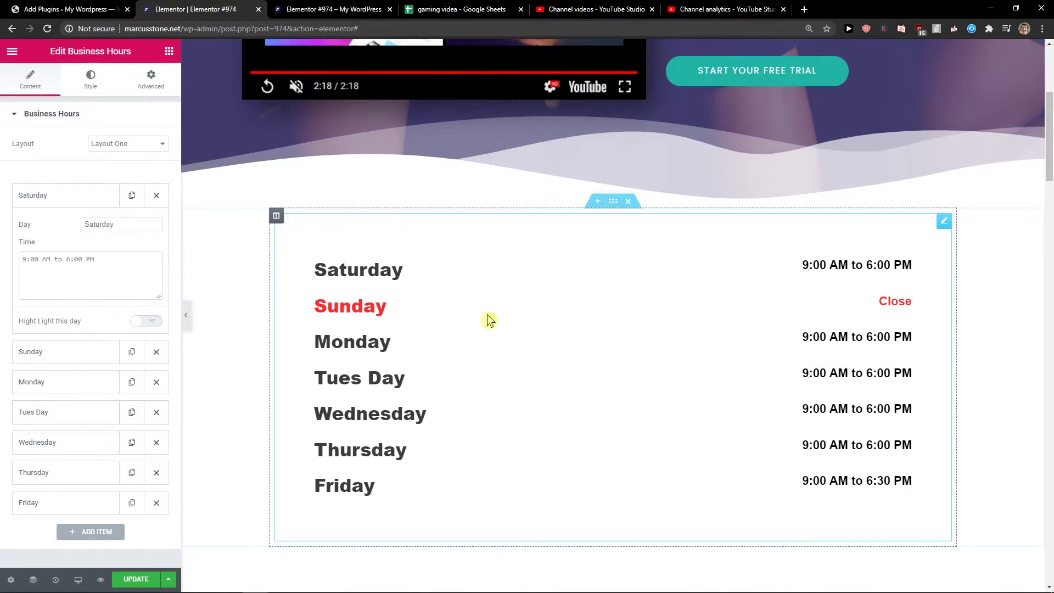
click(52, 189)
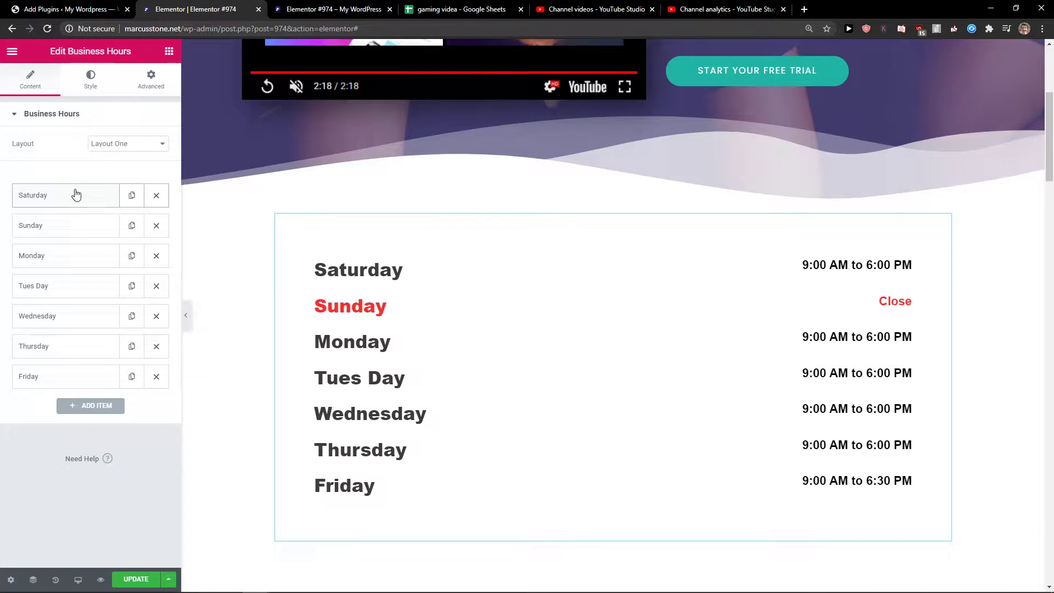
drag(75, 195, 73, 386)
drag(73, 193, 60, 388)
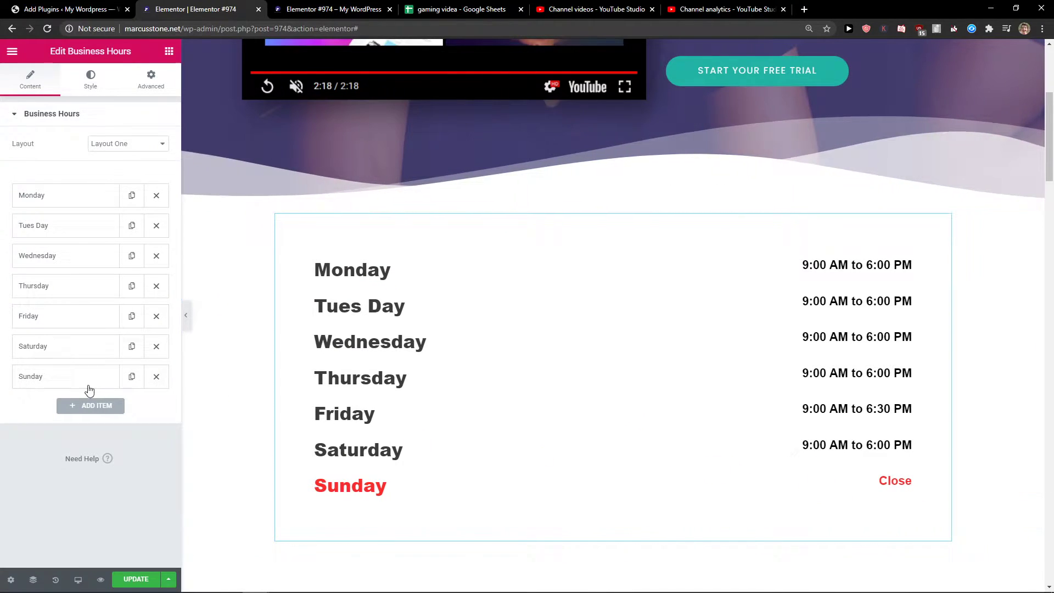
click(83, 379)
text(d)
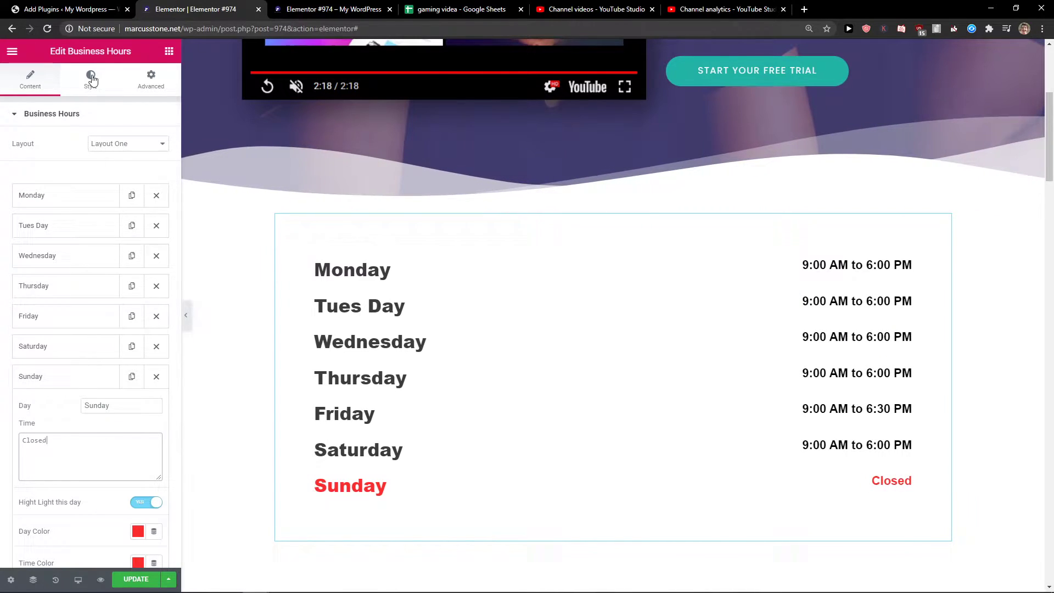
Step: In Style, increase the Item margin between the hours rows step by step
click(91, 80)
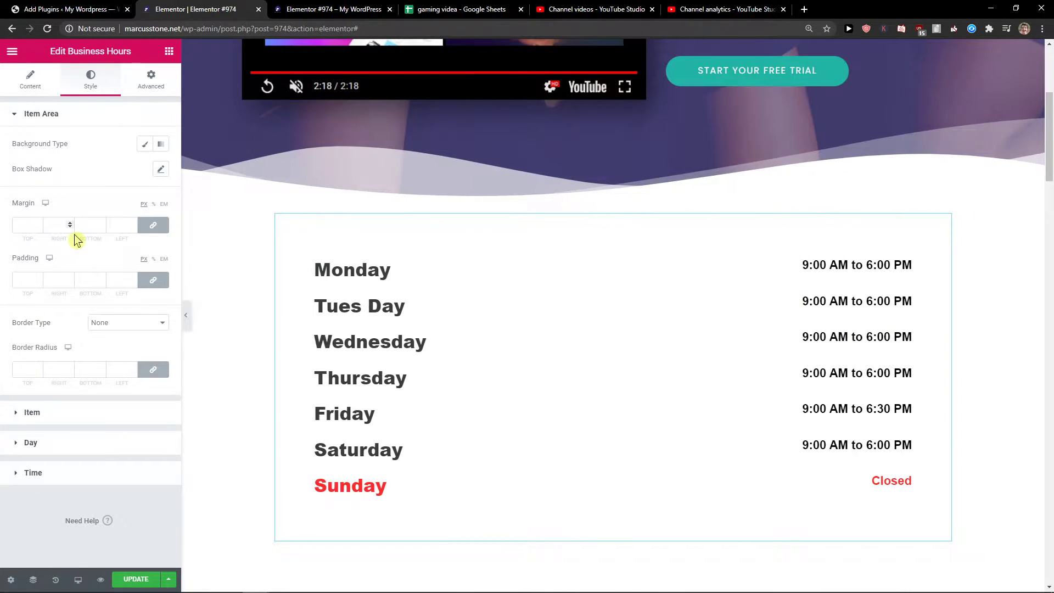
click(31, 413)
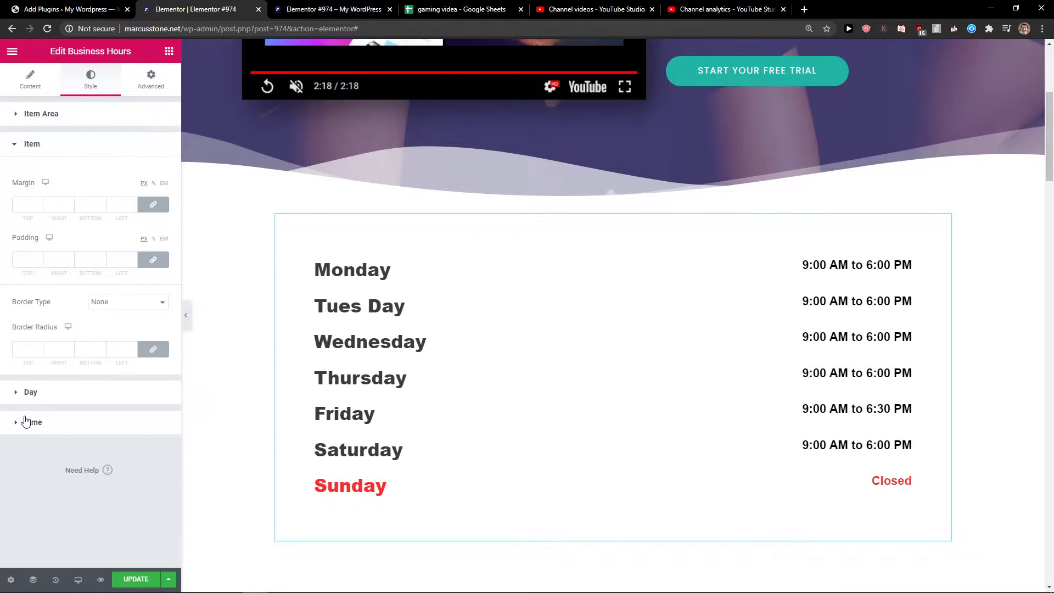
click(38, 206)
text(-5)
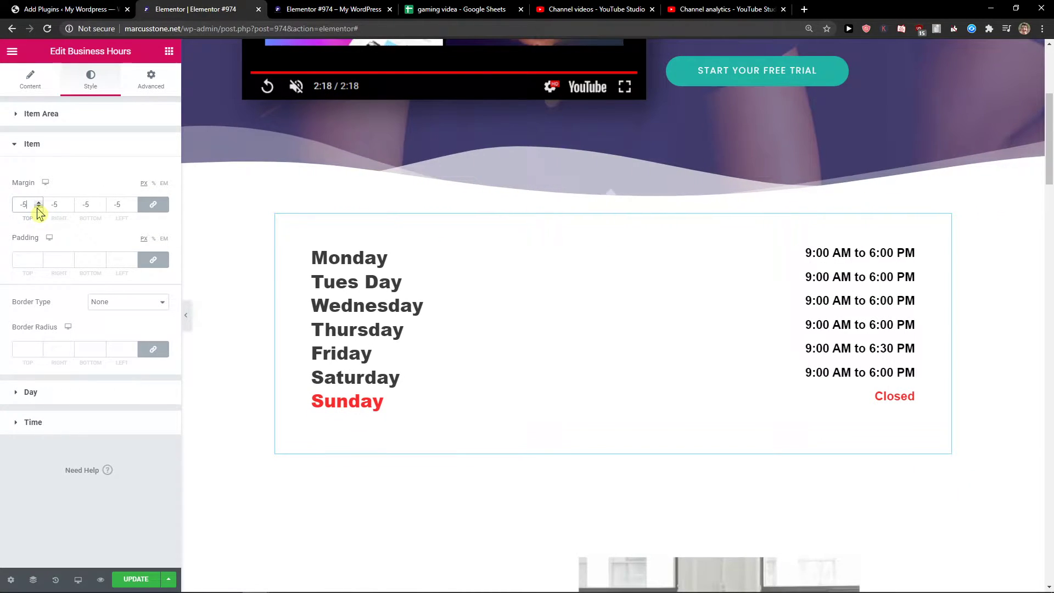
click(37, 202)
click(38, 202)
click(38, 203)
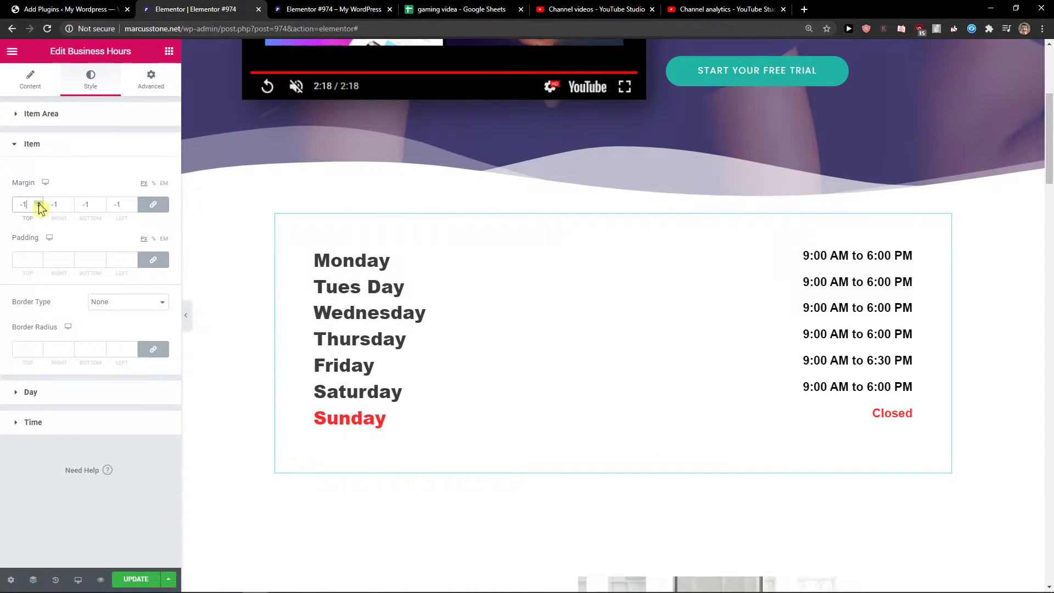
click(30, 392)
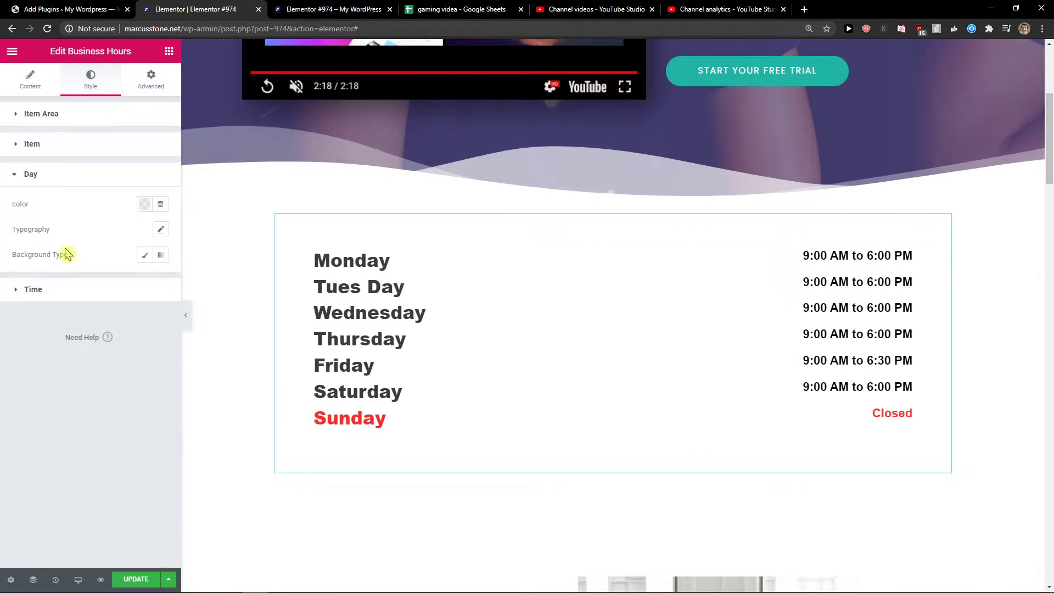
click(18, 292)
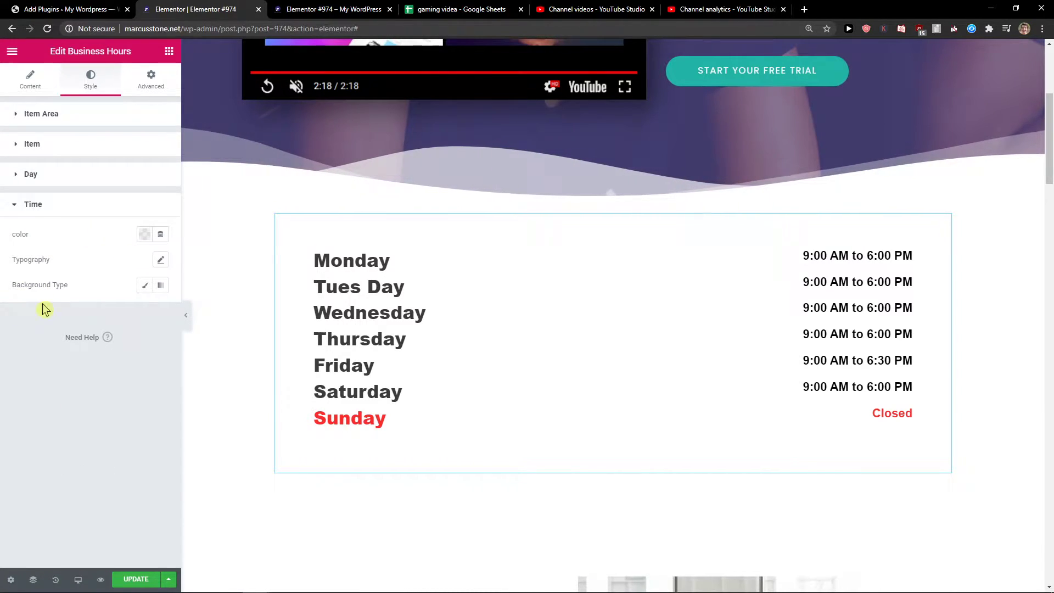
click(33, 174)
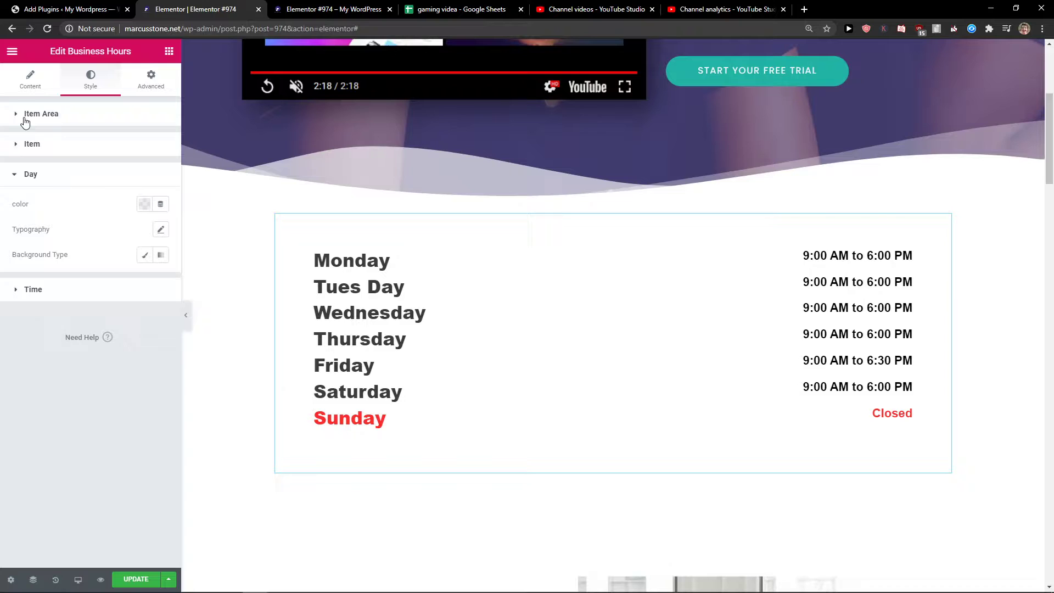
Step: Set the Item Area margin to 3 and its padding to 13 so the box grows inward
click(25, 116)
click(40, 222)
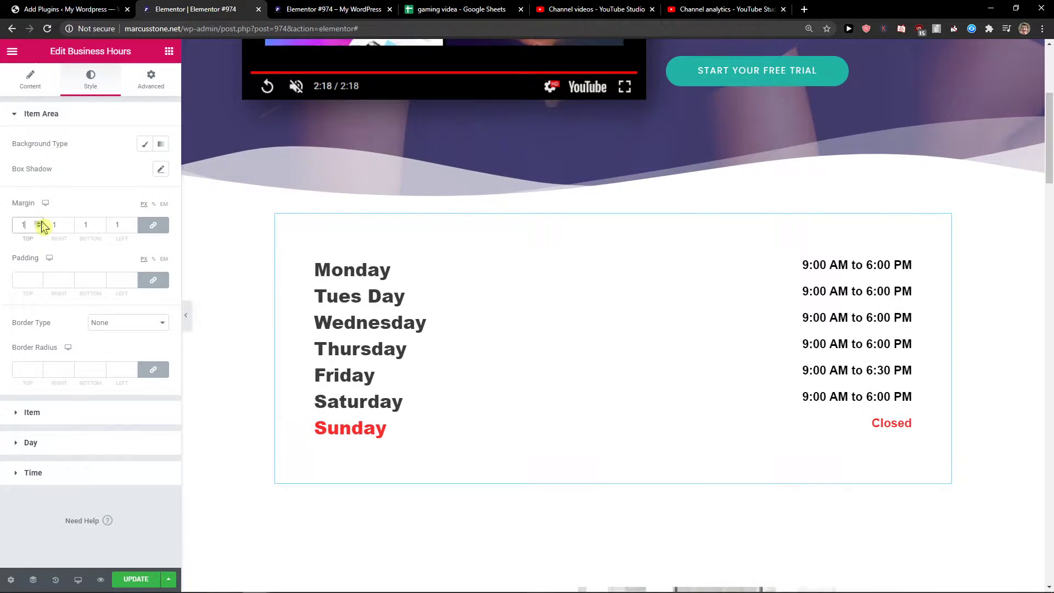
click(39, 223)
click(40, 223)
click(39, 223)
click(39, 224)
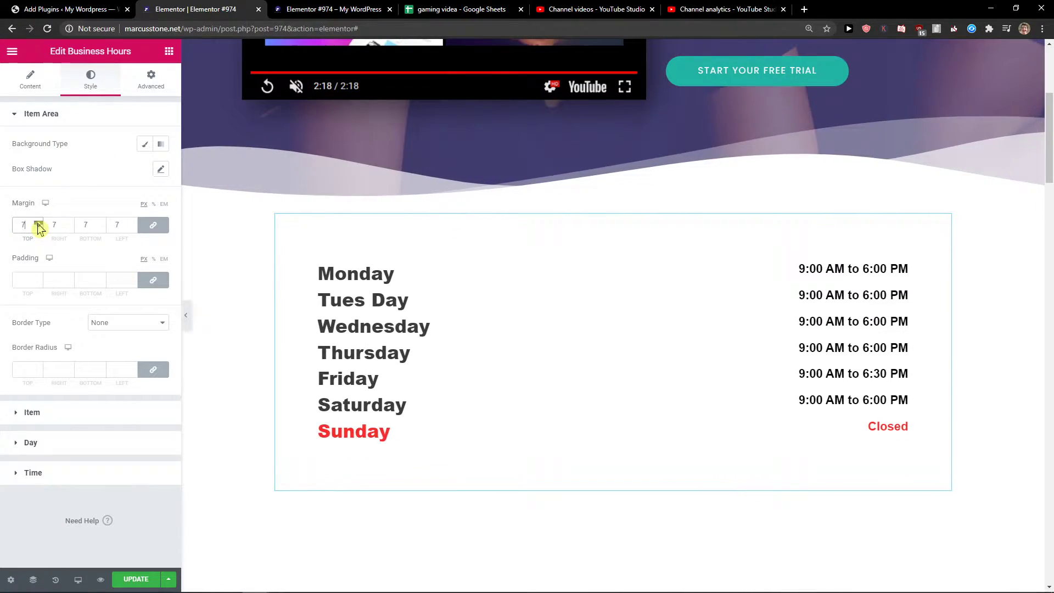
drag(38, 227, 37, 229)
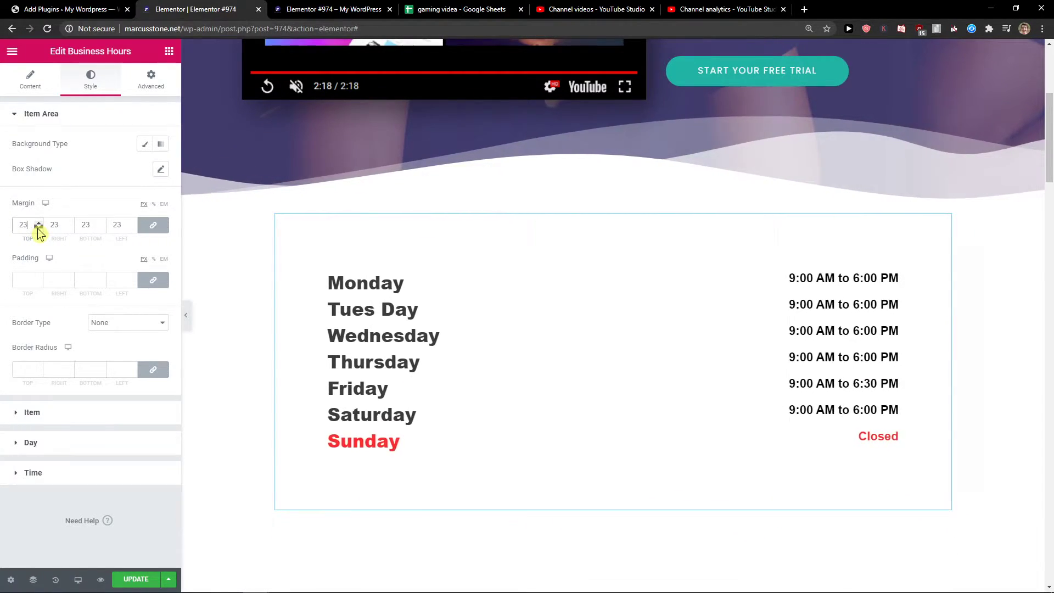
drag(38, 229, 39, 231)
scroll(725, 352, down, 1)
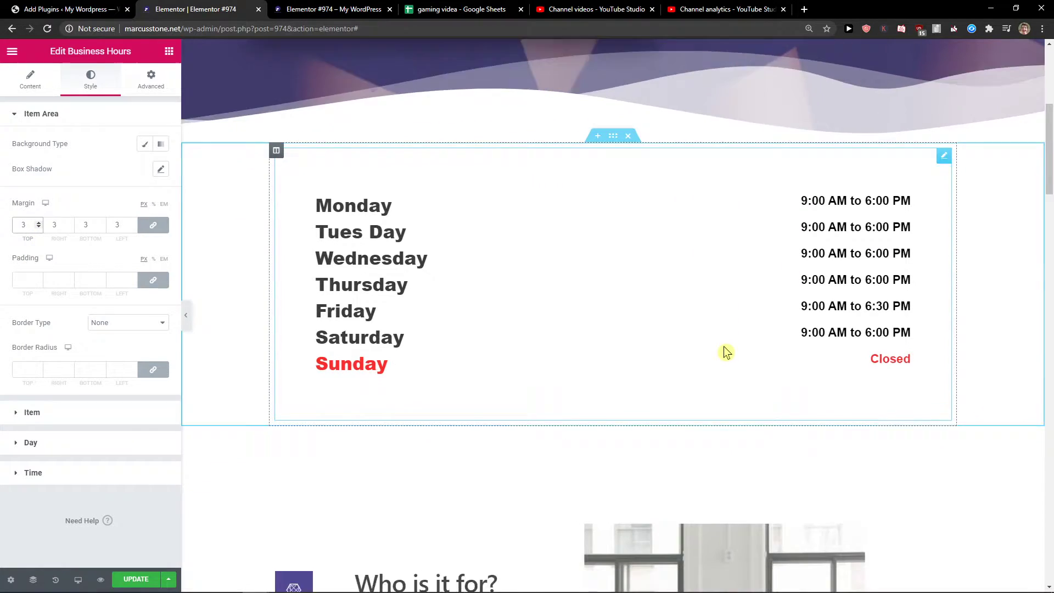
scroll(724, 352, down, 1)
scroll(687, 367, up, 1)
click(38, 278)
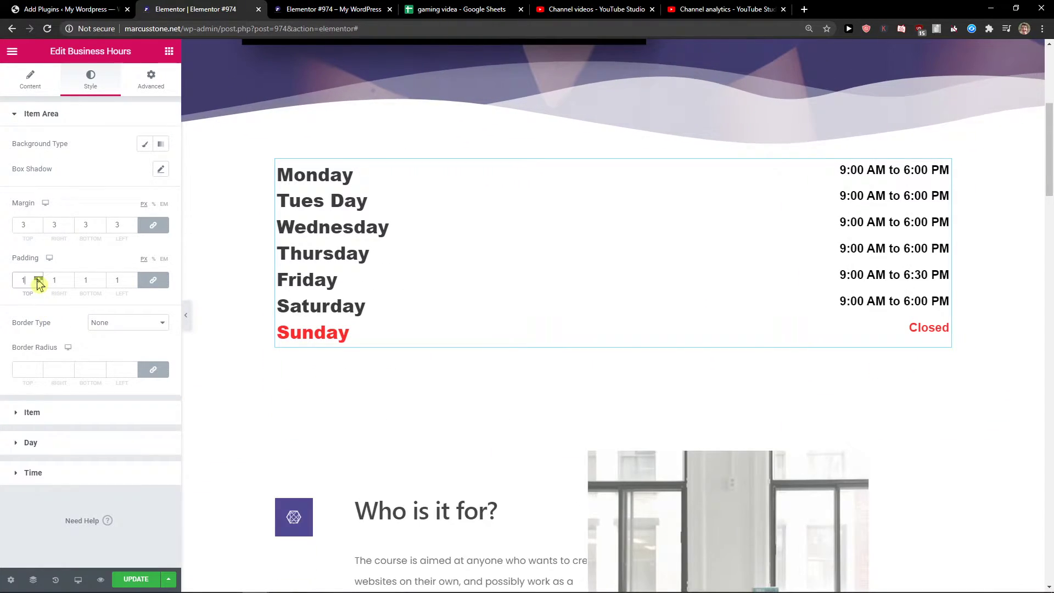
drag(38, 283, 38, 283)
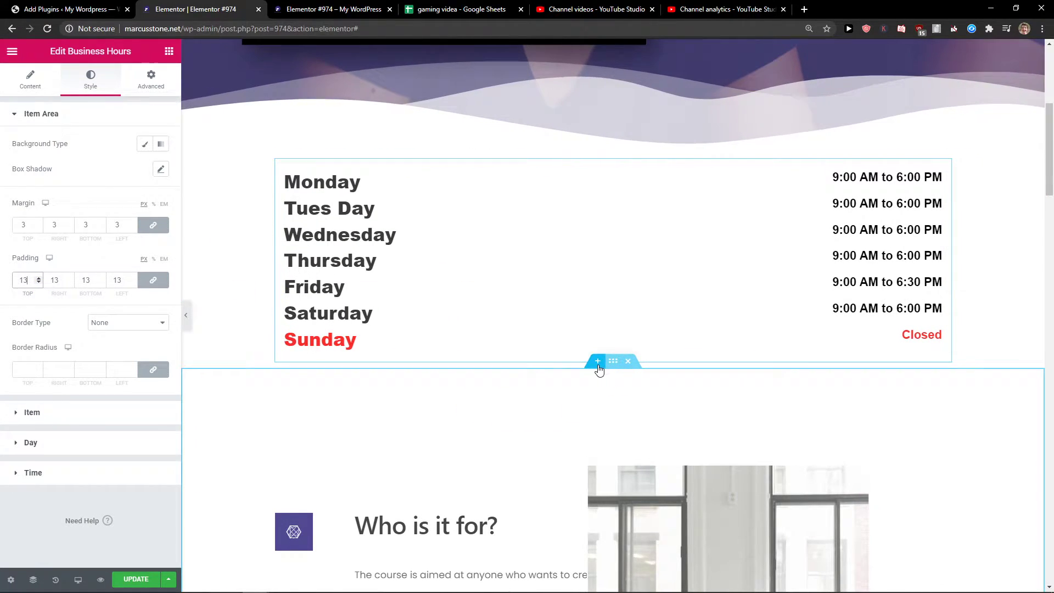
Step: Add a new empty section below the hours box and return to the widget library
click(598, 364)
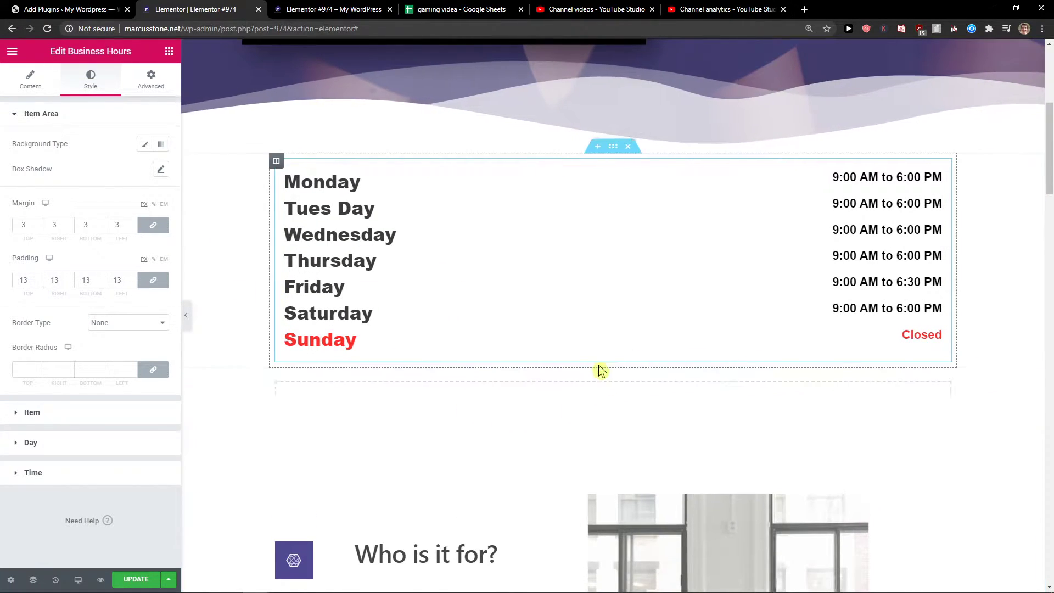
click(45, 89)
click(169, 51)
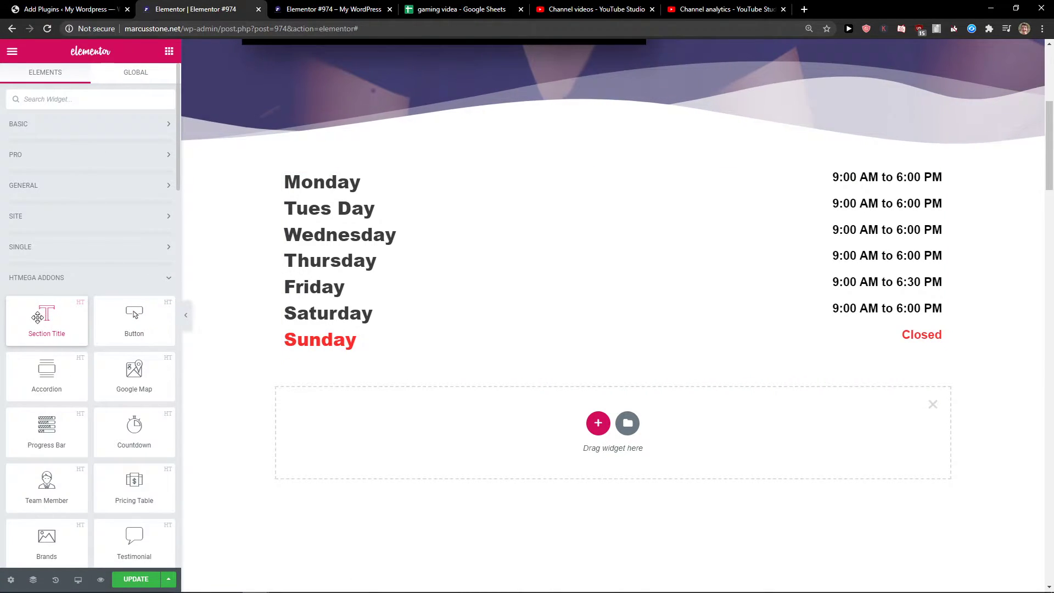
drag(37, 317, 498, 442)
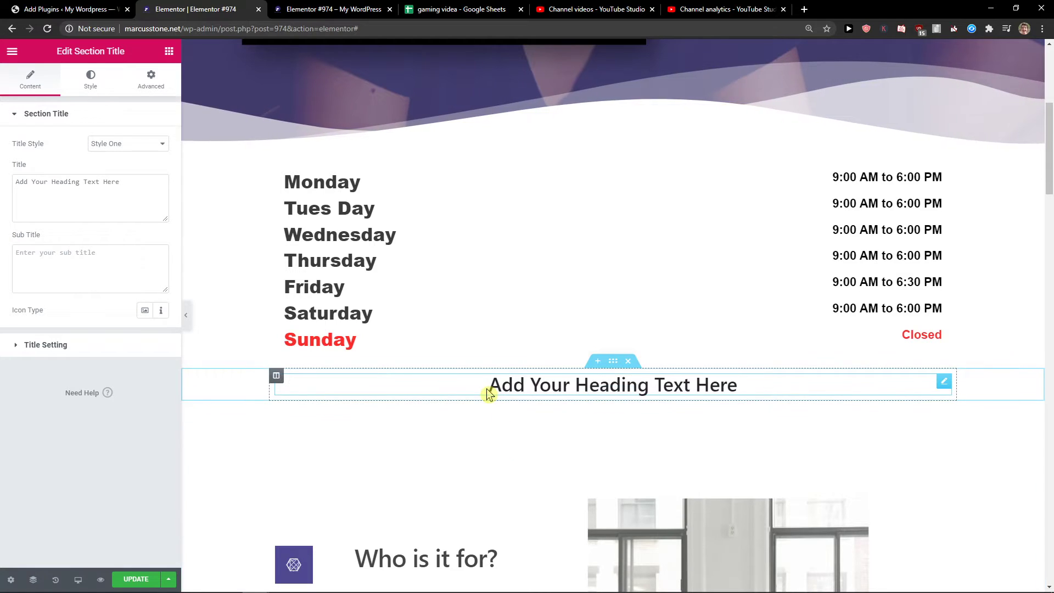
click(626, 361)
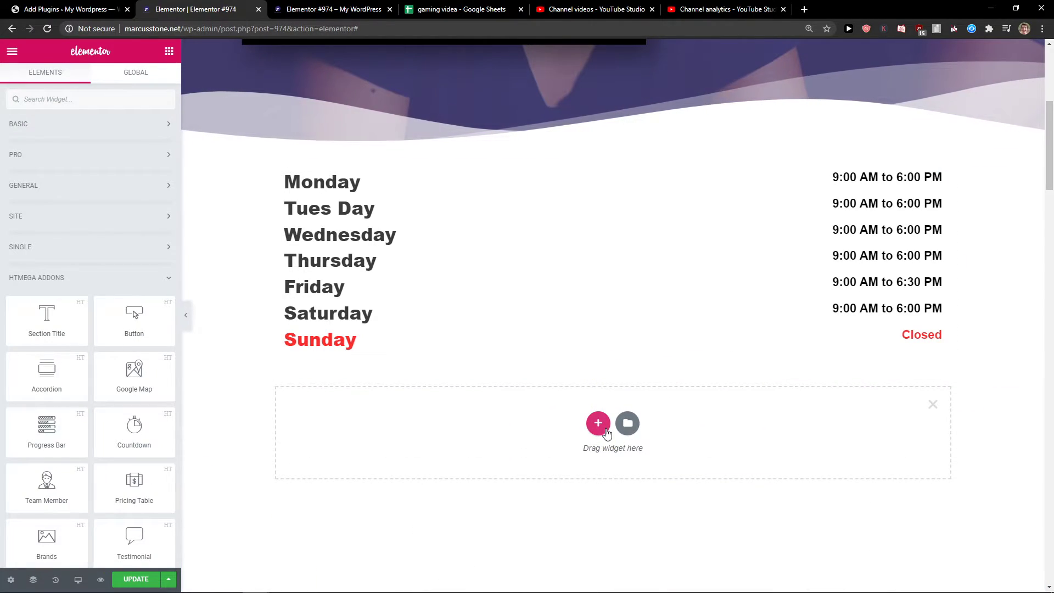
Step: Add a section with the two-column structure and review its layout settings
click(601, 430)
click(517, 457)
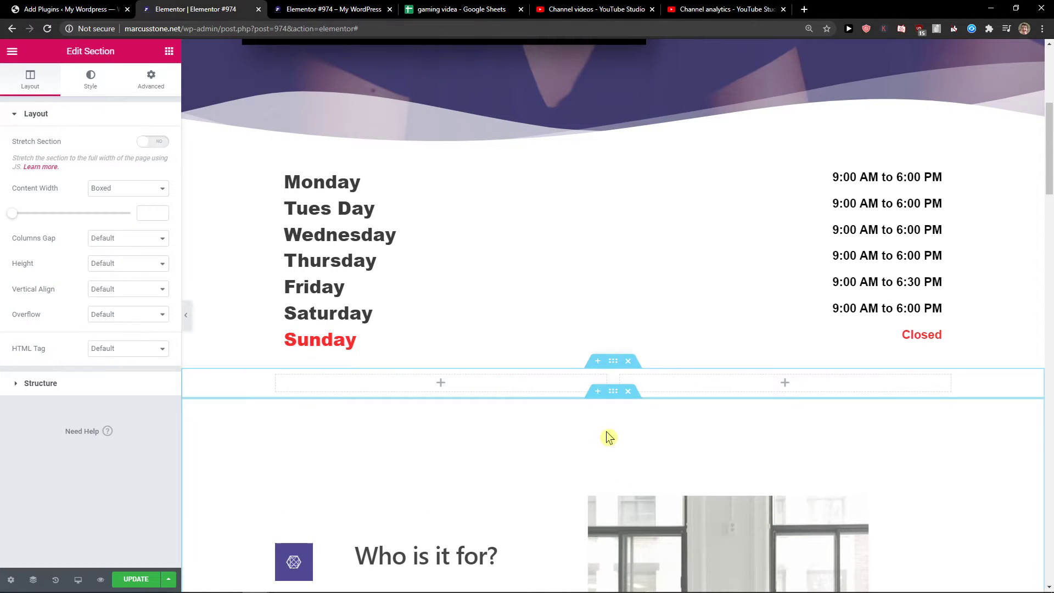
click(91, 80)
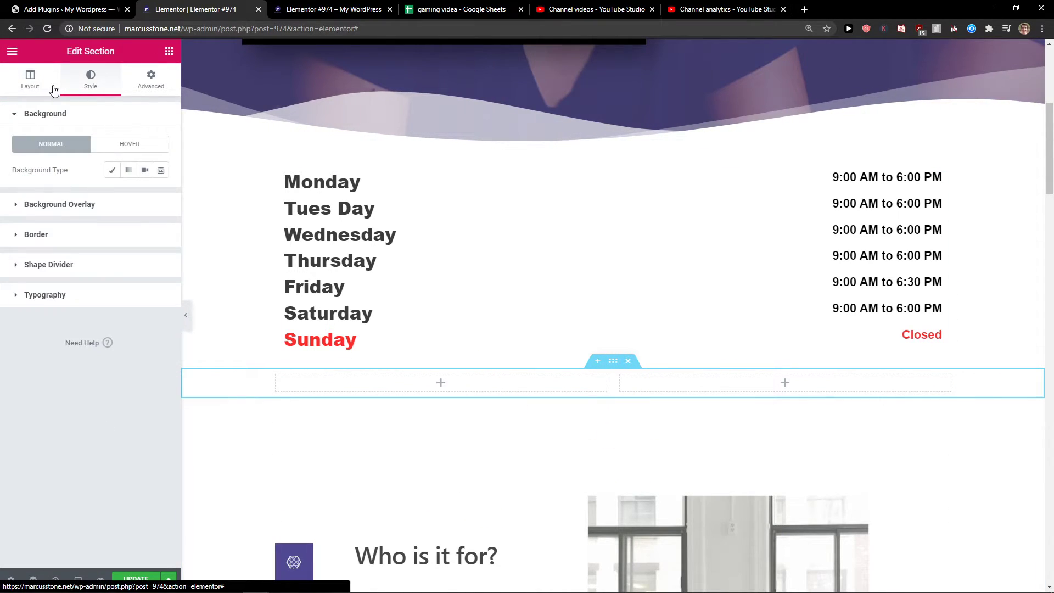
click(33, 83)
click(145, 91)
click(31, 80)
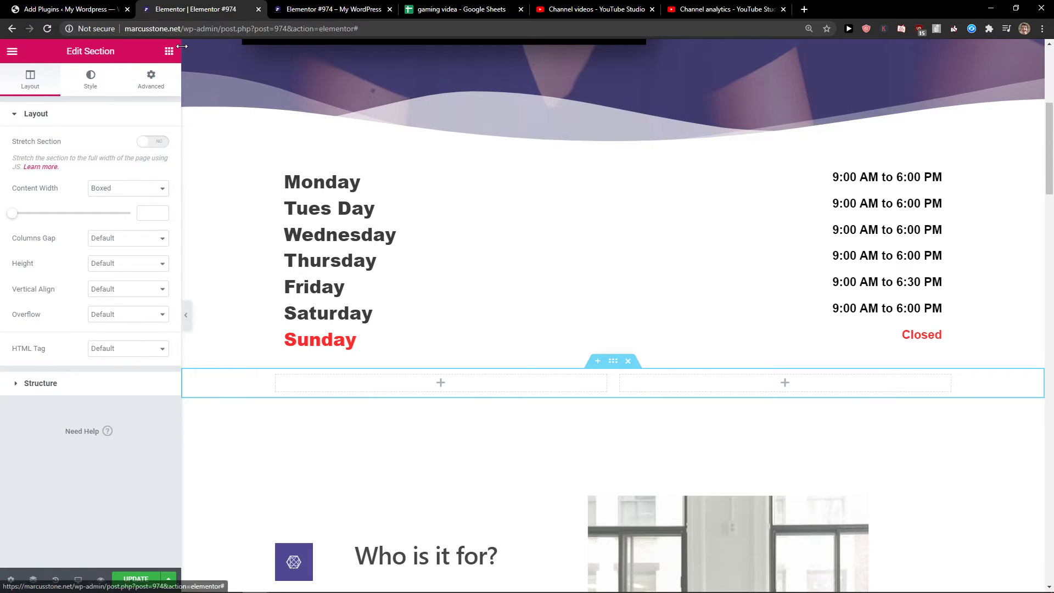
click(169, 51)
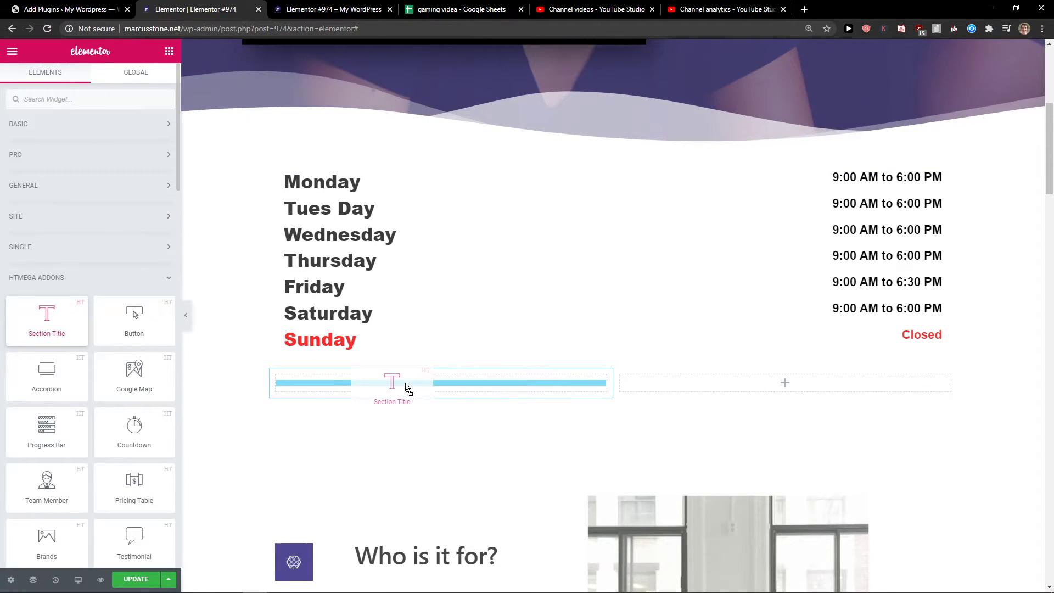
Step: Place a Heading widget from the Basic category into the left column
drag(393, 388, 87, 322)
click(100, 127)
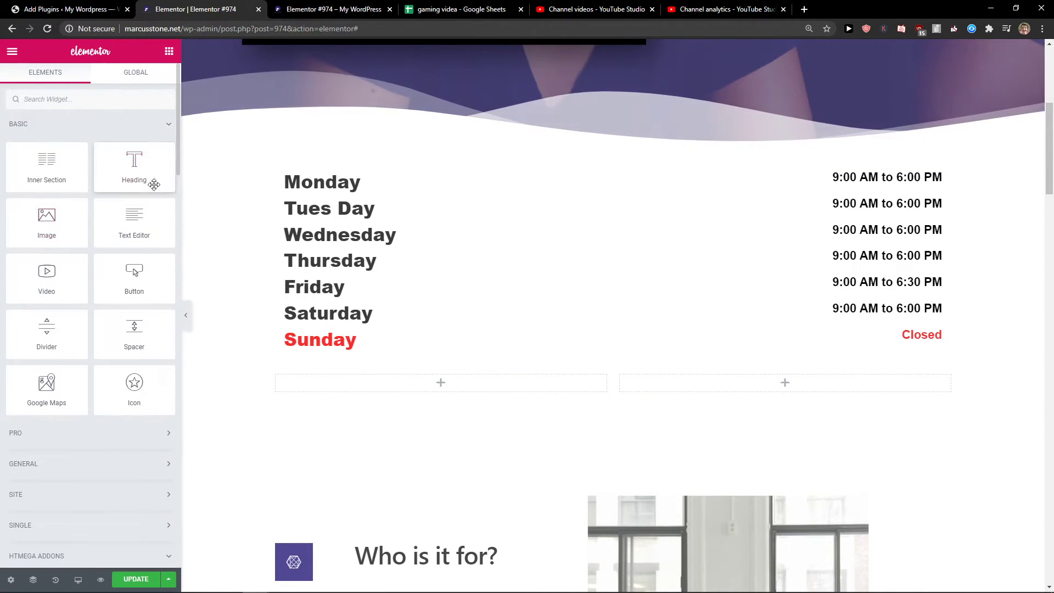
drag(135, 164, 376, 394)
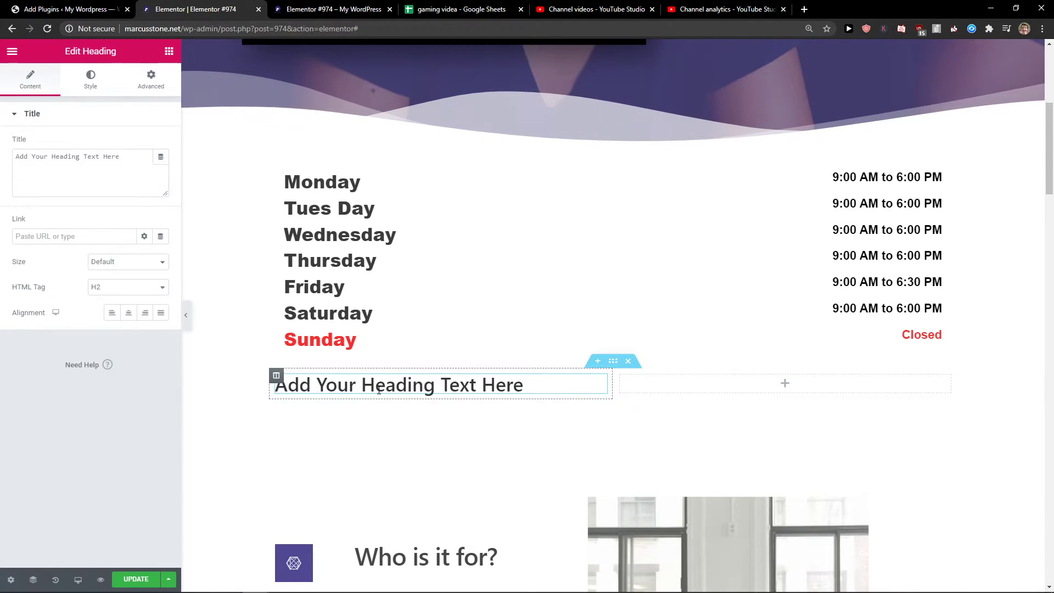
click(150, 79)
drag(157, 86, 35, 91)
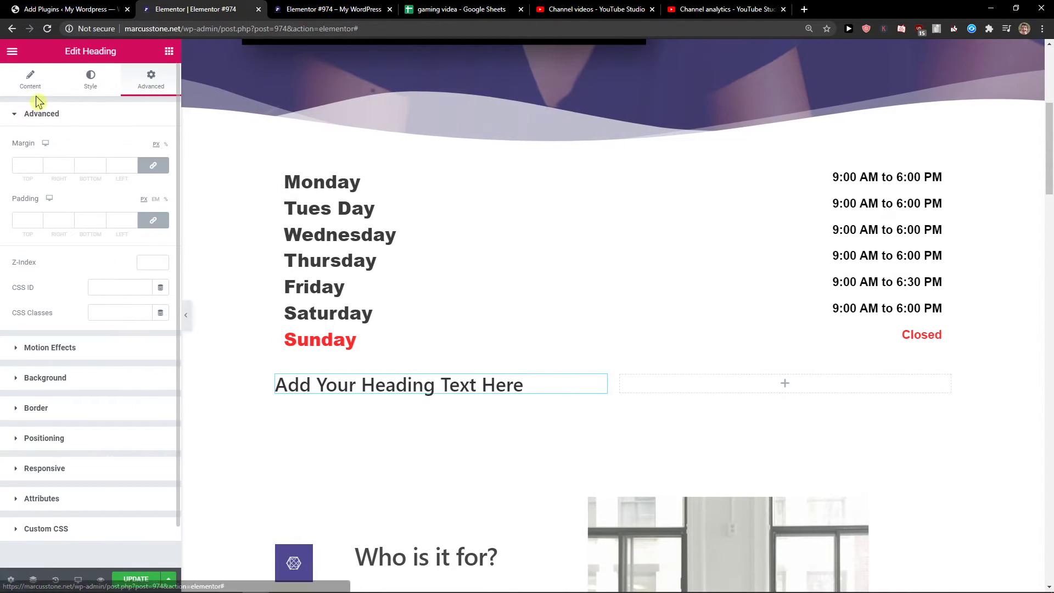
click(84, 84)
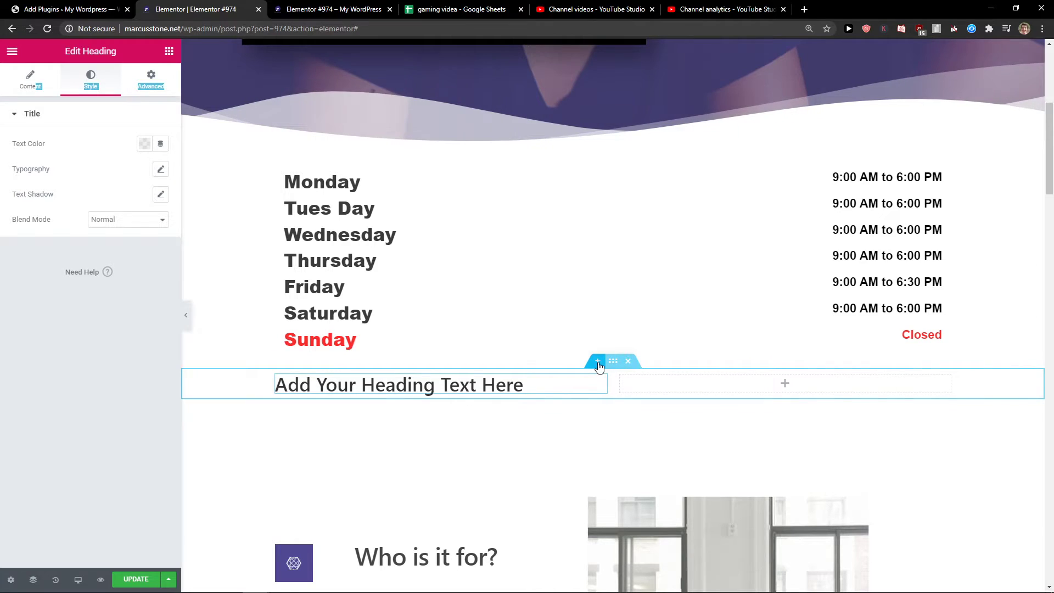
Step: Insert an empty section above the row and start editing the heading text with a line break
click(599, 363)
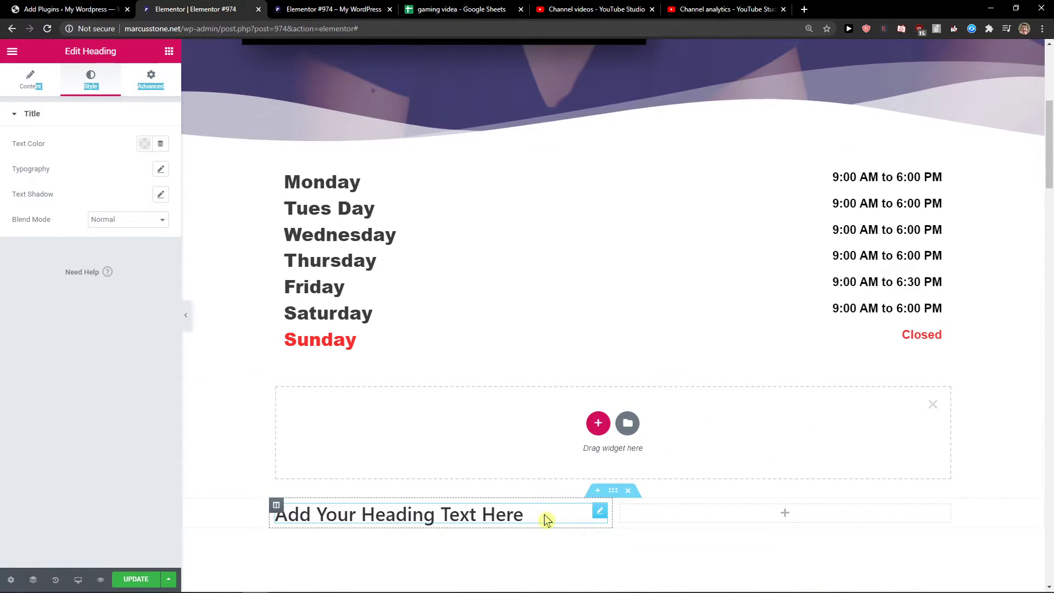
click(530, 515)
key(Return)
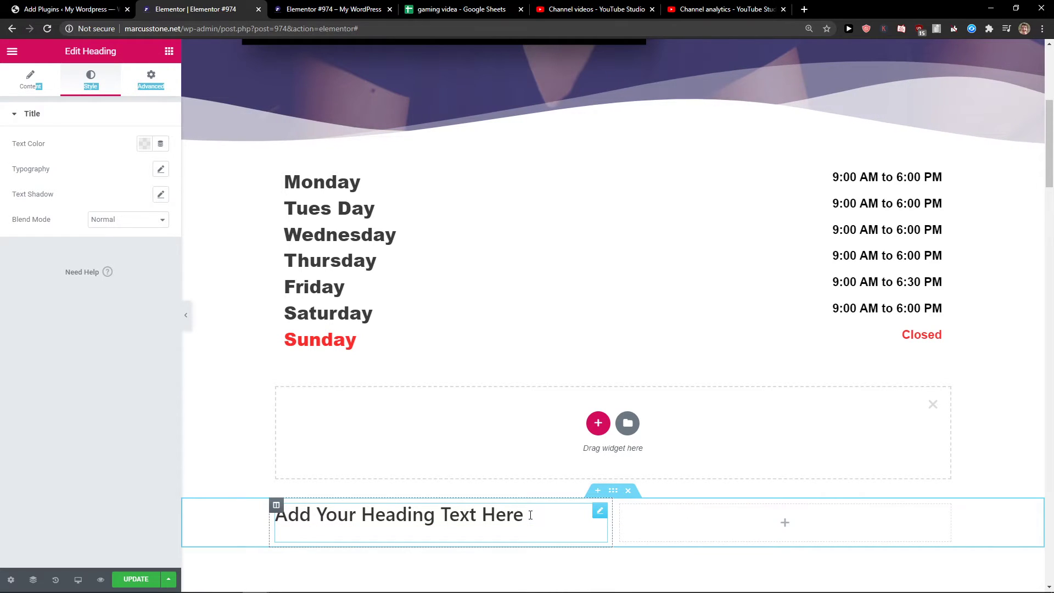
Step: Place a second Heading in the right column and change the left heading to Monday
click(169, 51)
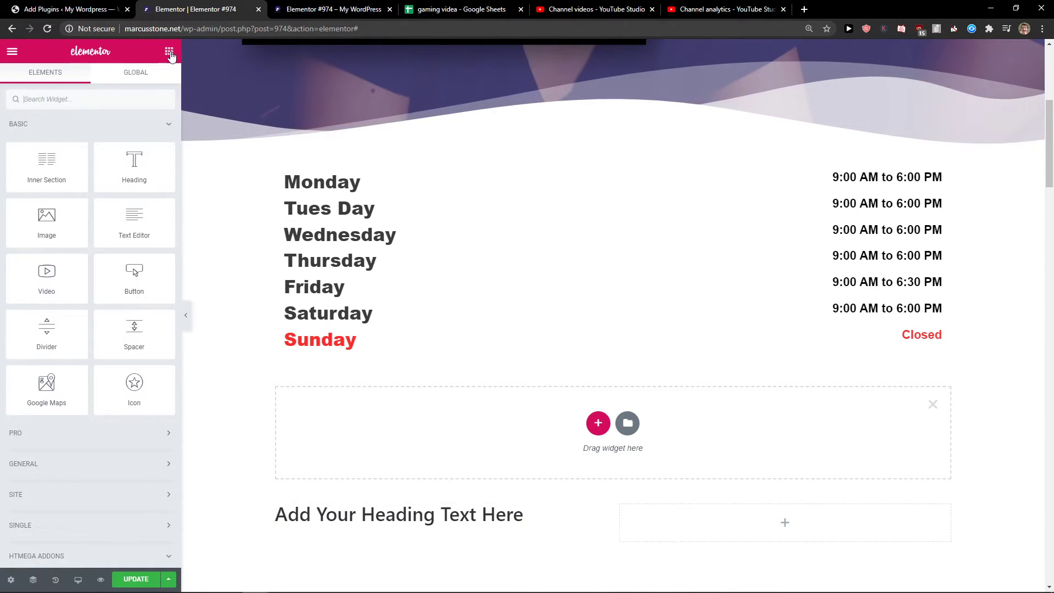
drag(131, 164, 624, 536)
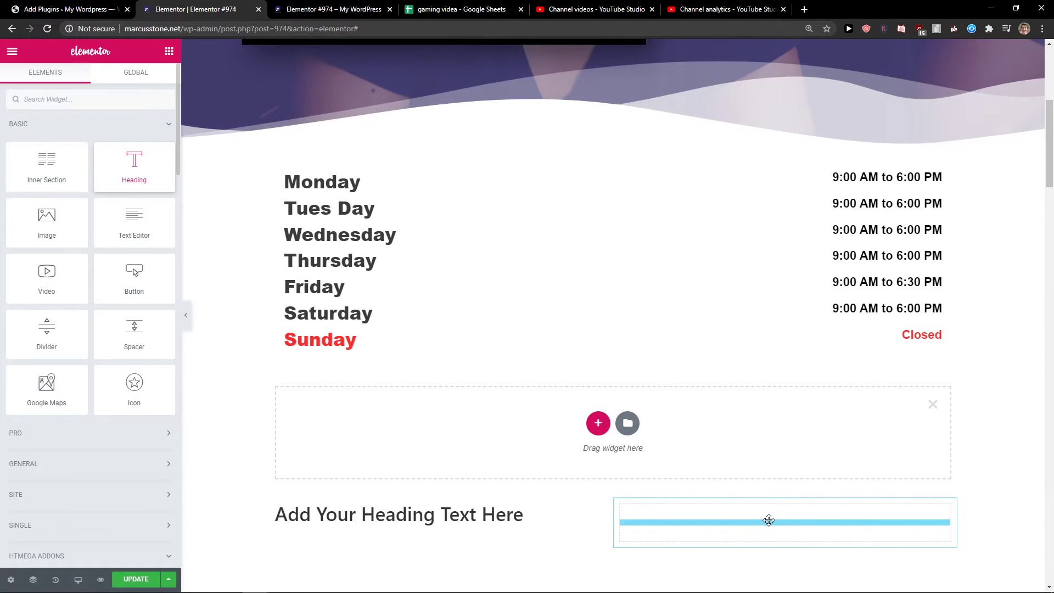
click(523, 515)
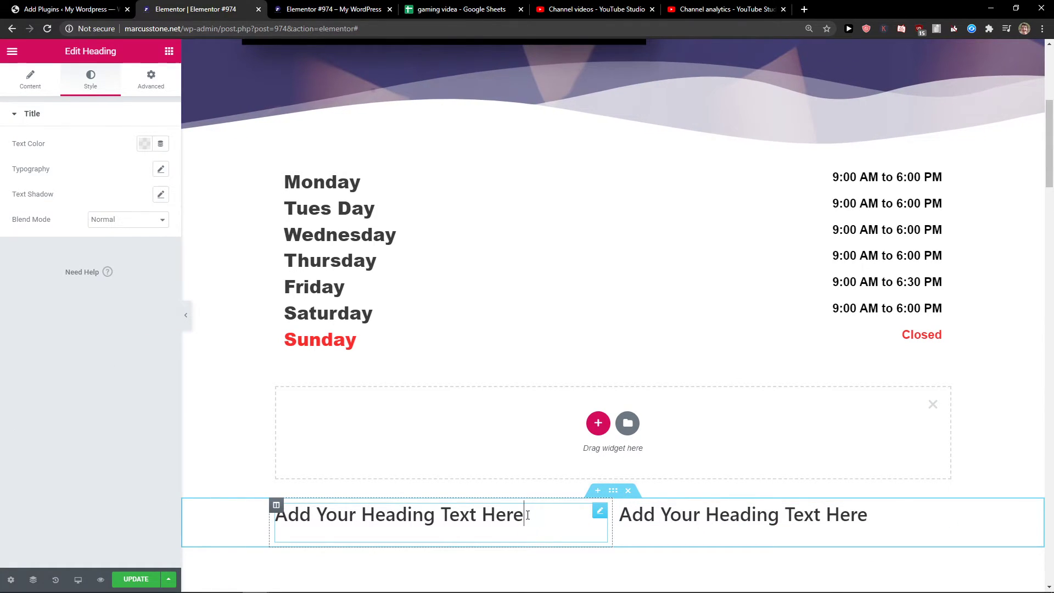
key(BackSpace)
key(BackSpace)
key(BackSpace)
key(BackSpace)
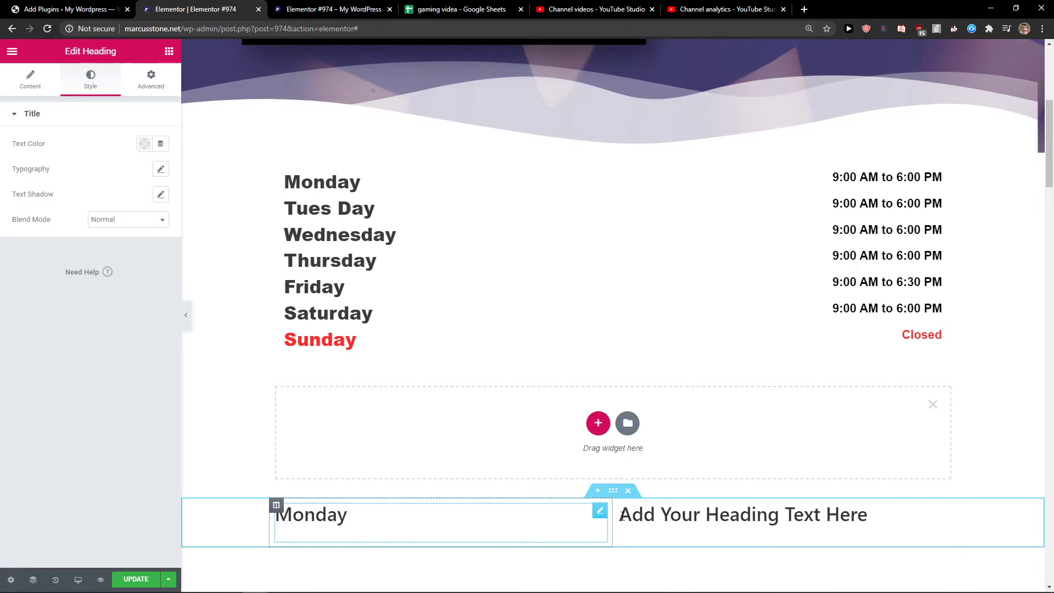
Step: Replace the right heading's placeholder with 9:00 AM to 6:00 PM
click(869, 514)
click(486, 526)
triple_click(653, 514)
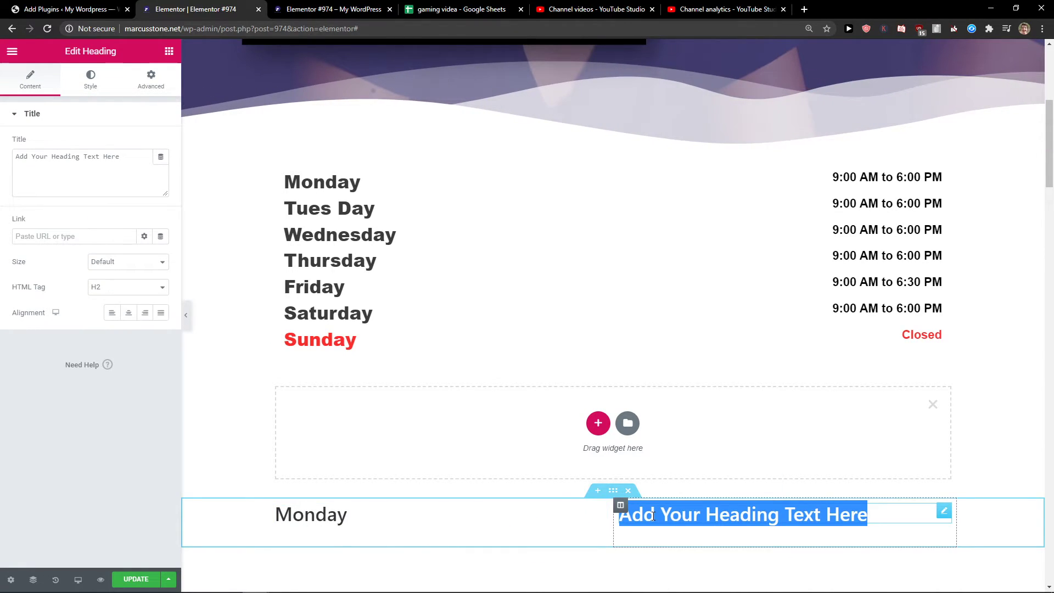
key(BackSpace)
key(BackSpace)
text(9:00 AM to 6:00 PM)
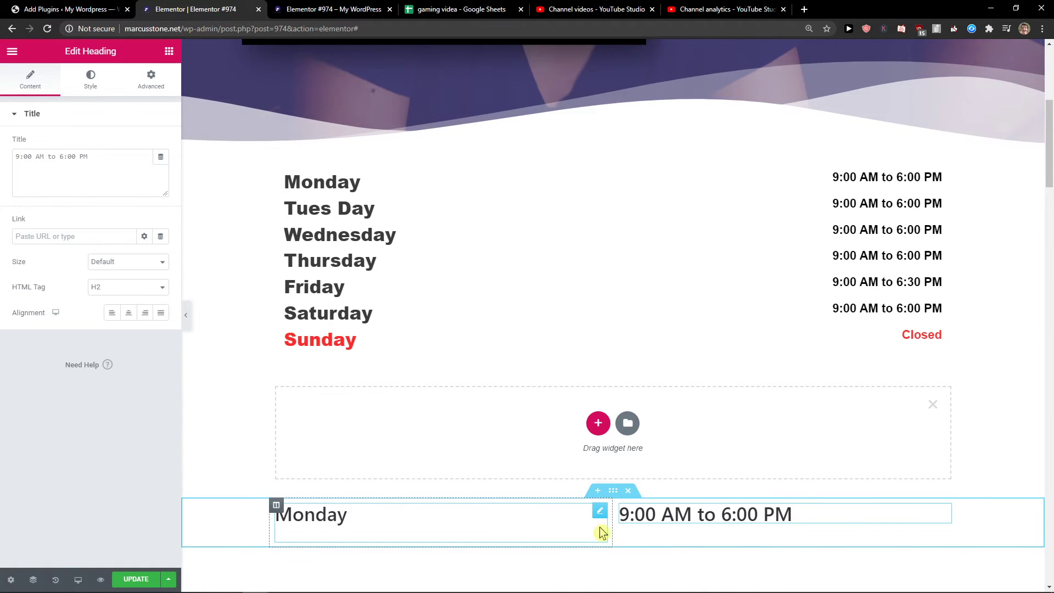
Step: Center the Monday heading and add Tuesday on a new line after Monday
click(412, 522)
click(90, 80)
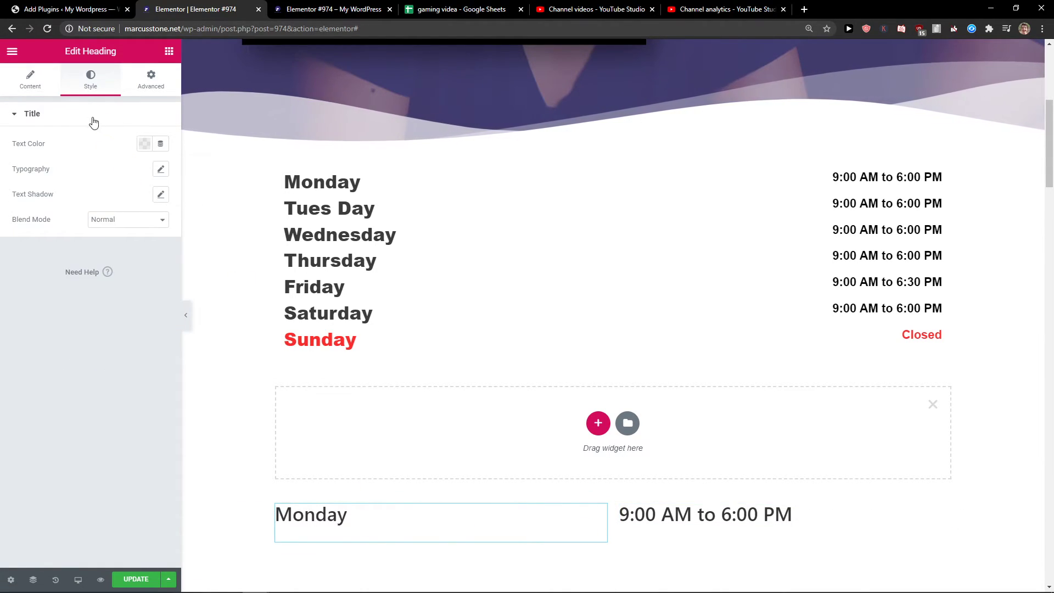
click(31, 79)
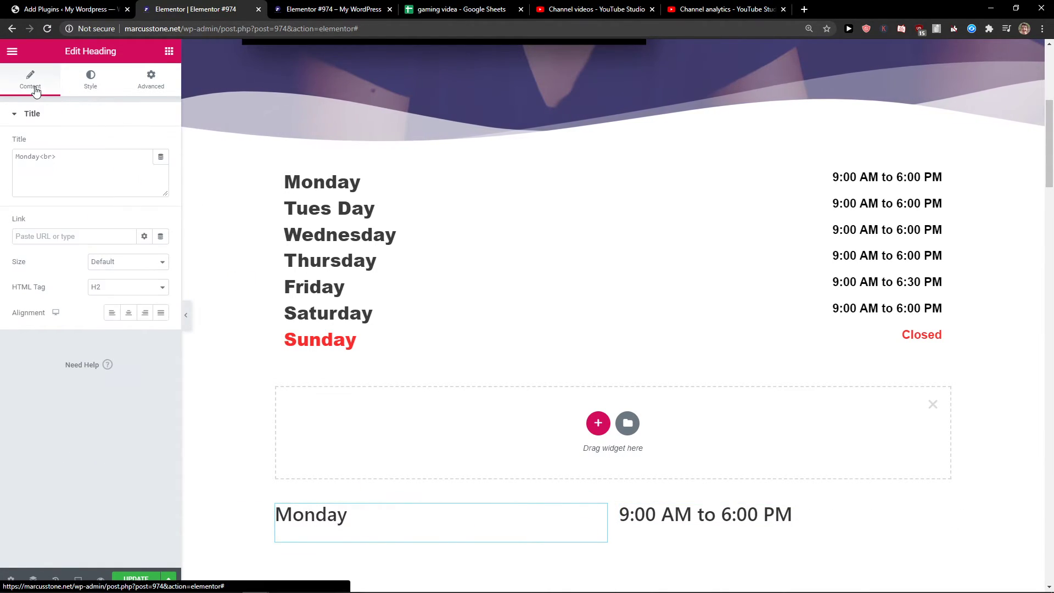
click(143, 314)
click(130, 313)
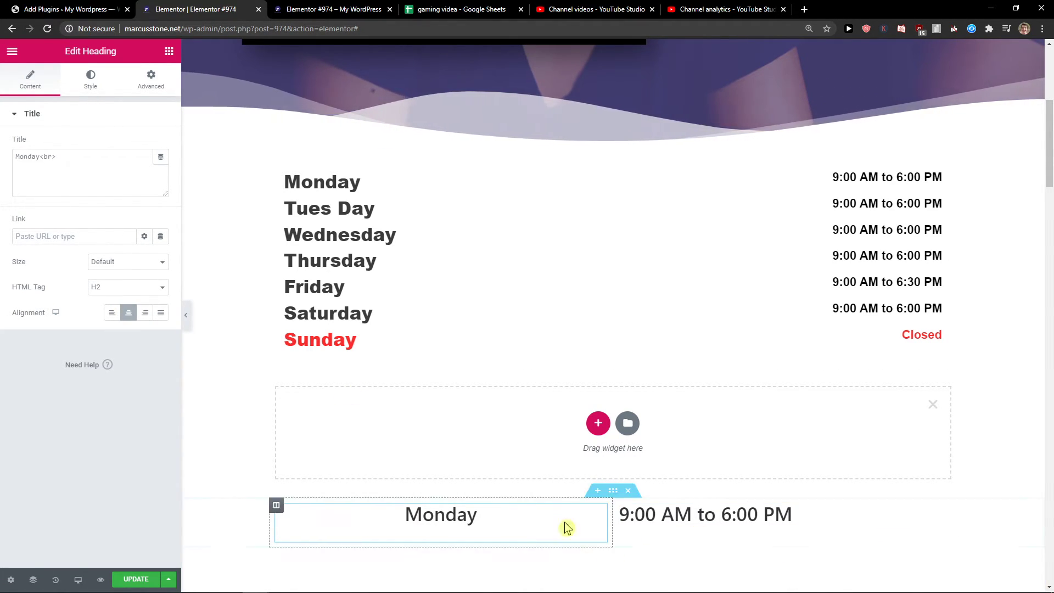
click(478, 514)
click(484, 509)
text(Tue)
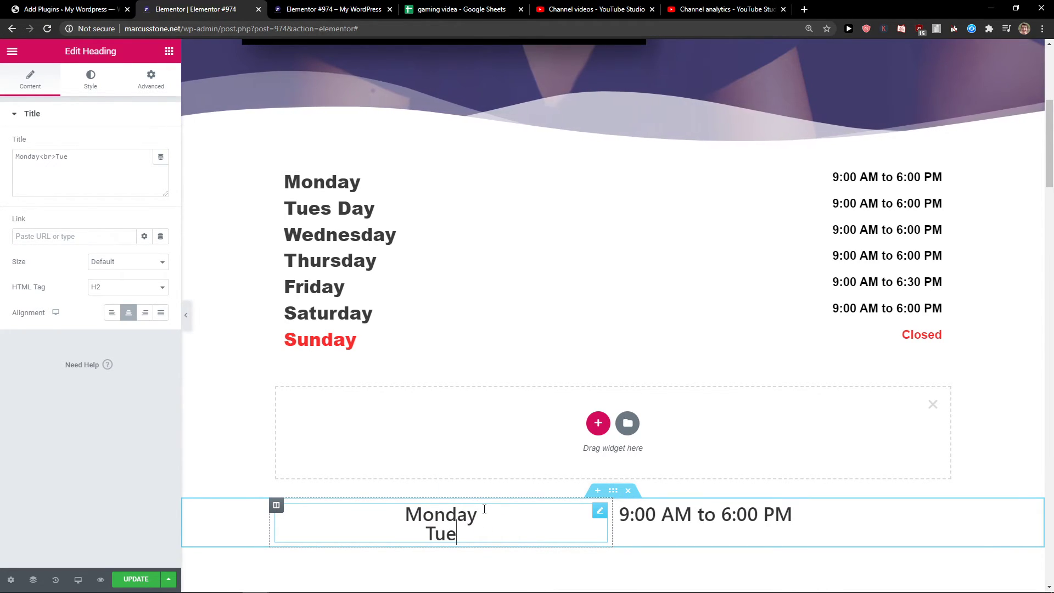
text(sday)
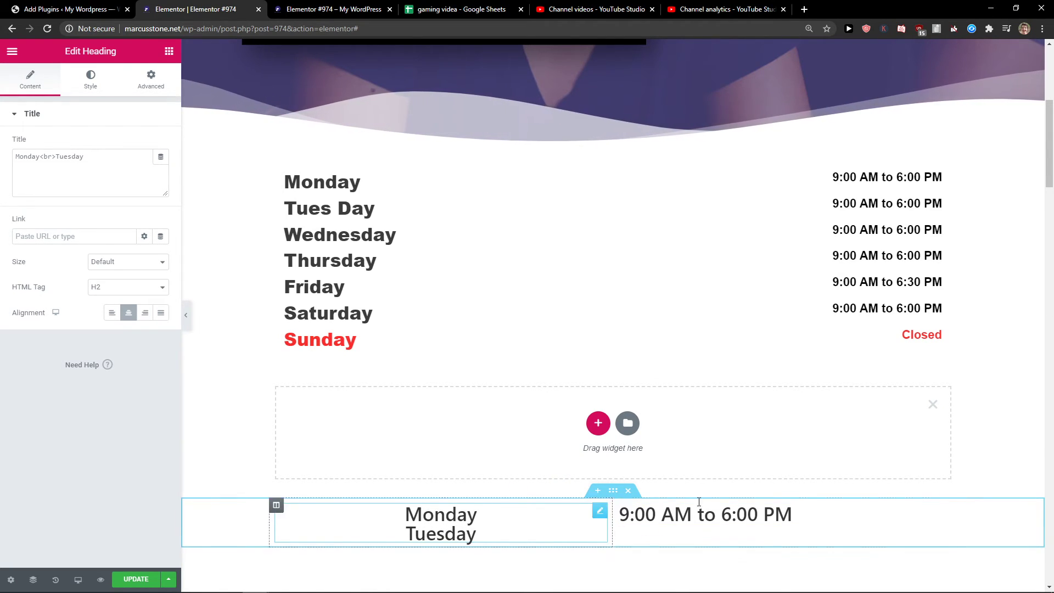
Step: Copy the 9:00 AM to 6:00 PM text and paste it as a second line in the right heading
click(793, 513)
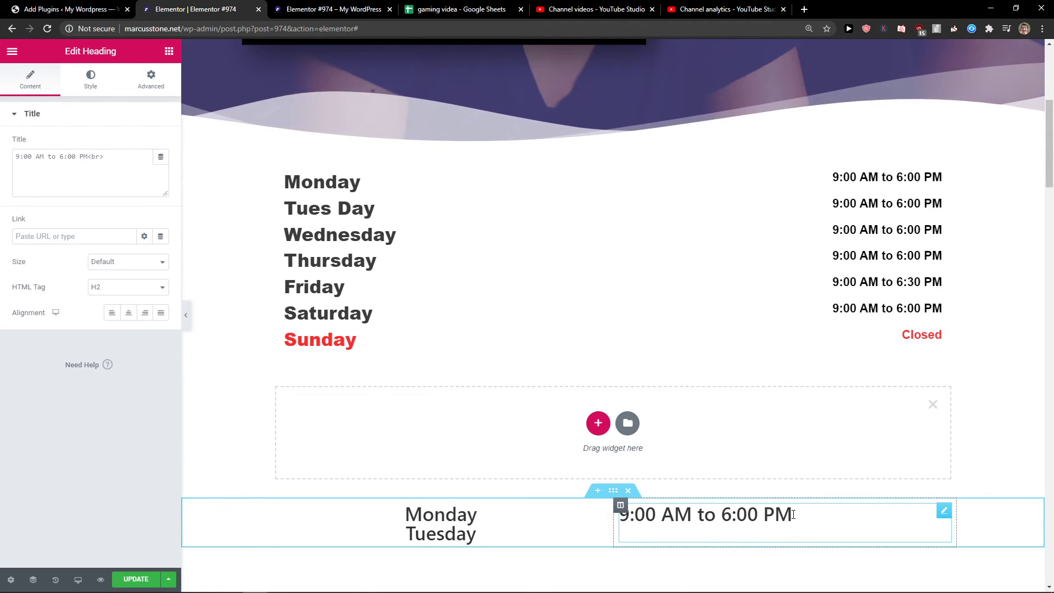
triple_click(822, 513)
key(ctrl+c)
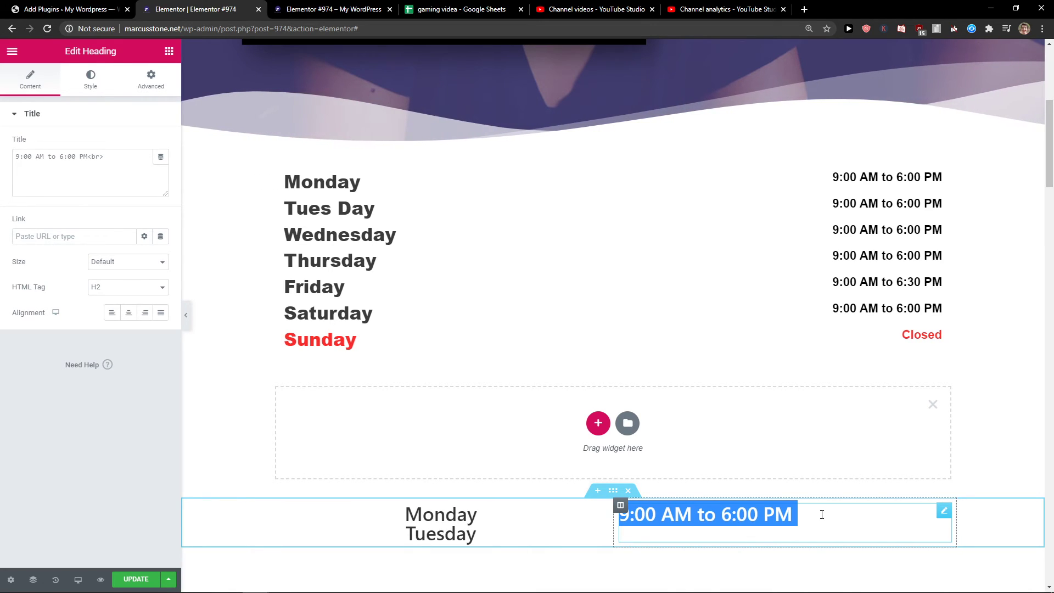
click(822, 510)
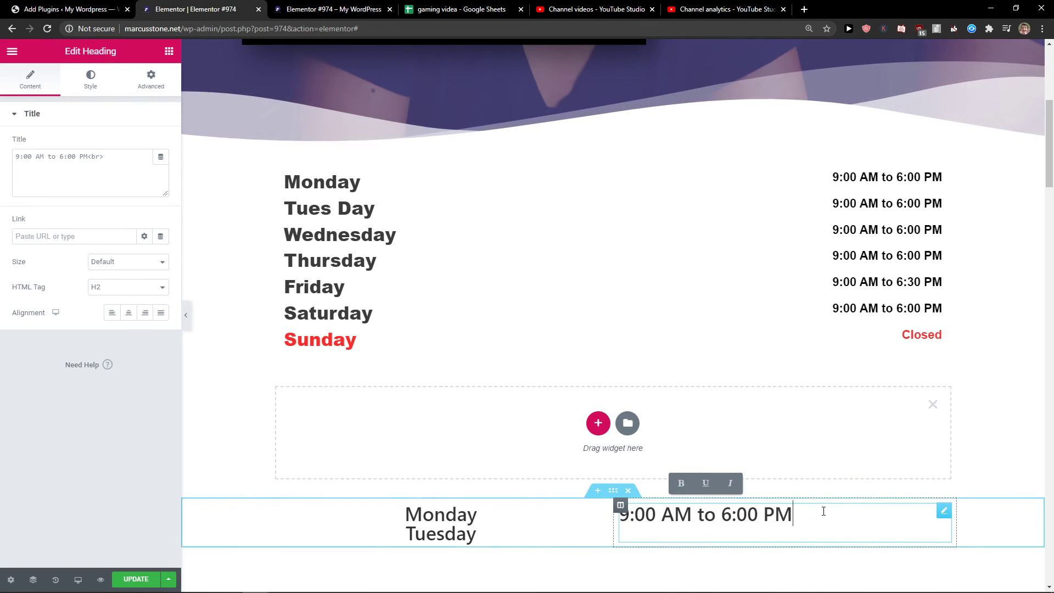
key(ctrl+v)
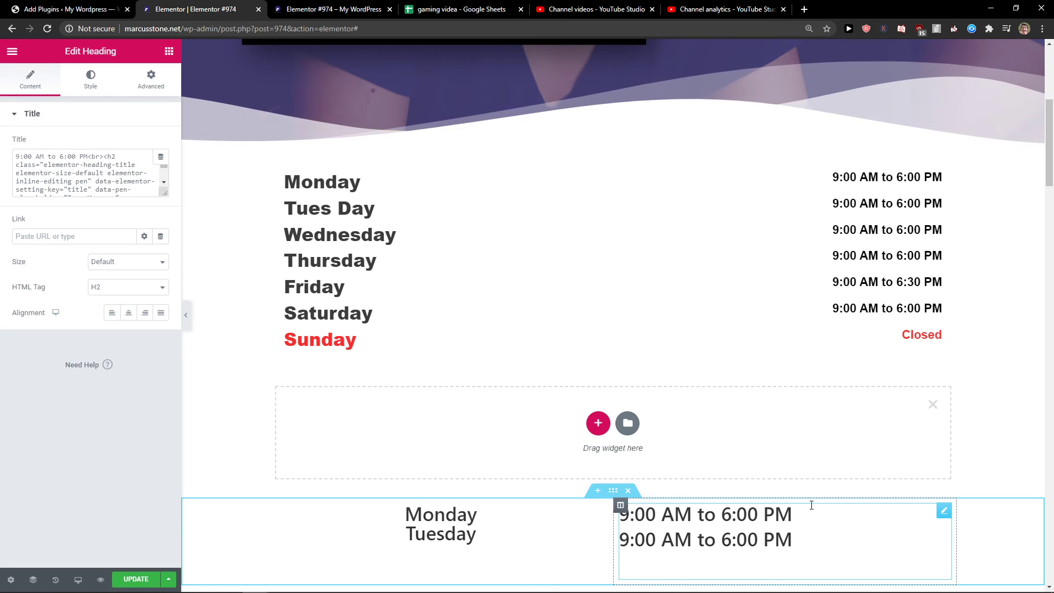